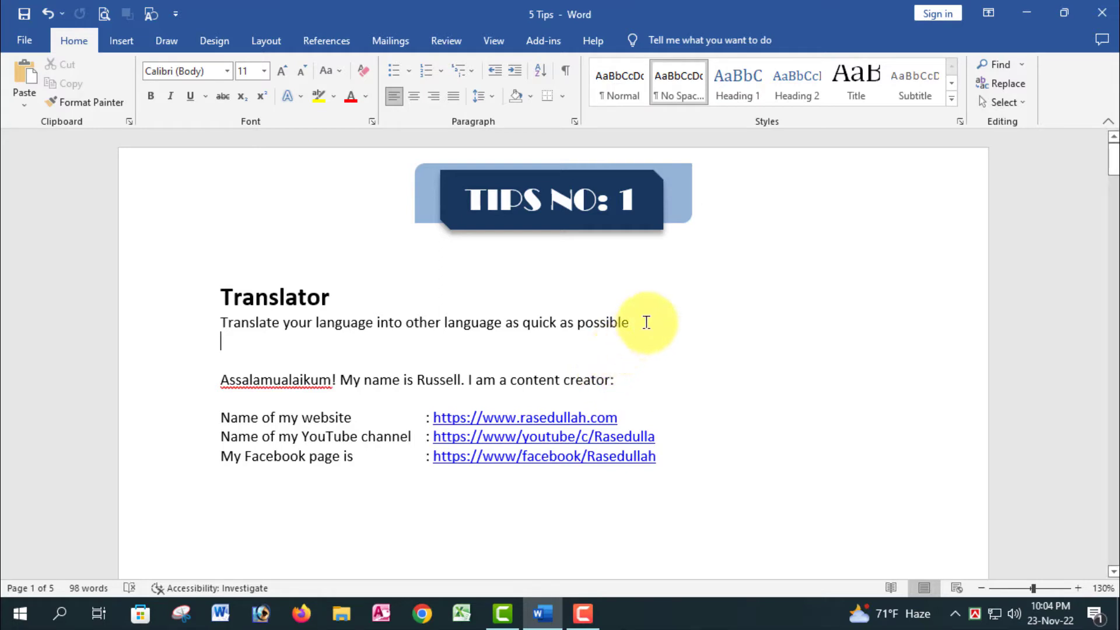
# - Put the cursor in the tip text and open Review's Translate choices: Translate Selection or Translate Document
pyautogui.click(436, 322)
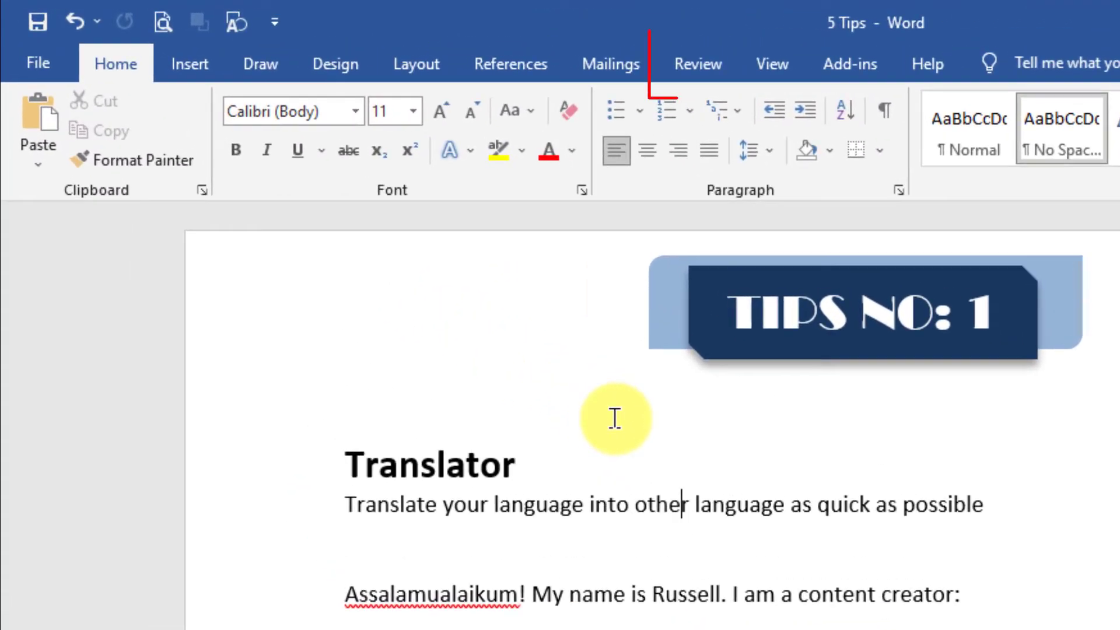
pyautogui.click(707, 73)
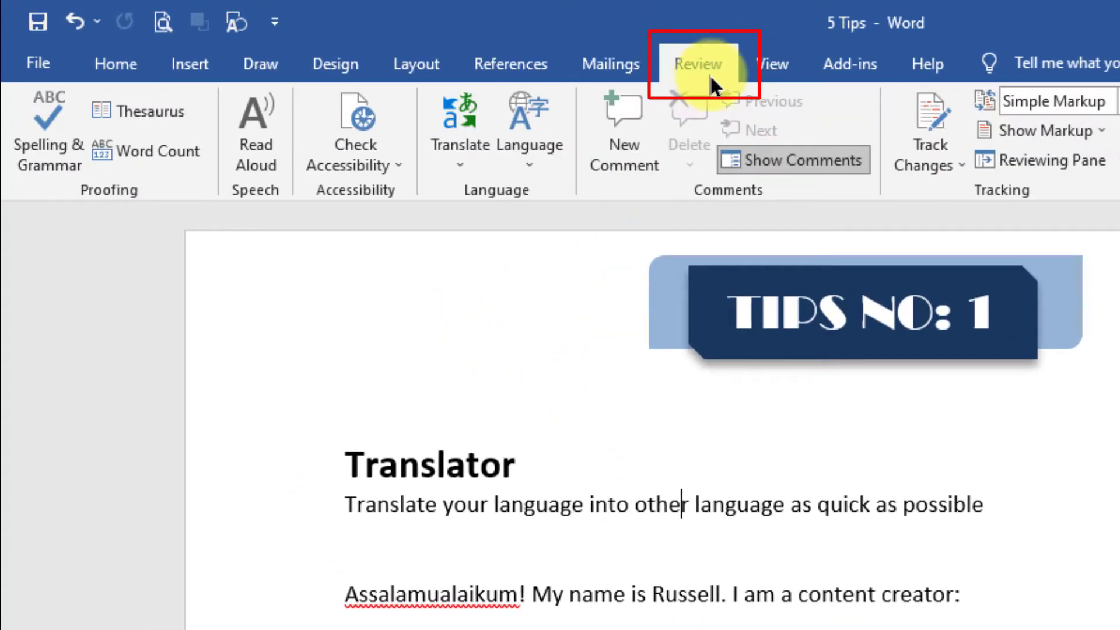
pyautogui.click(466, 131)
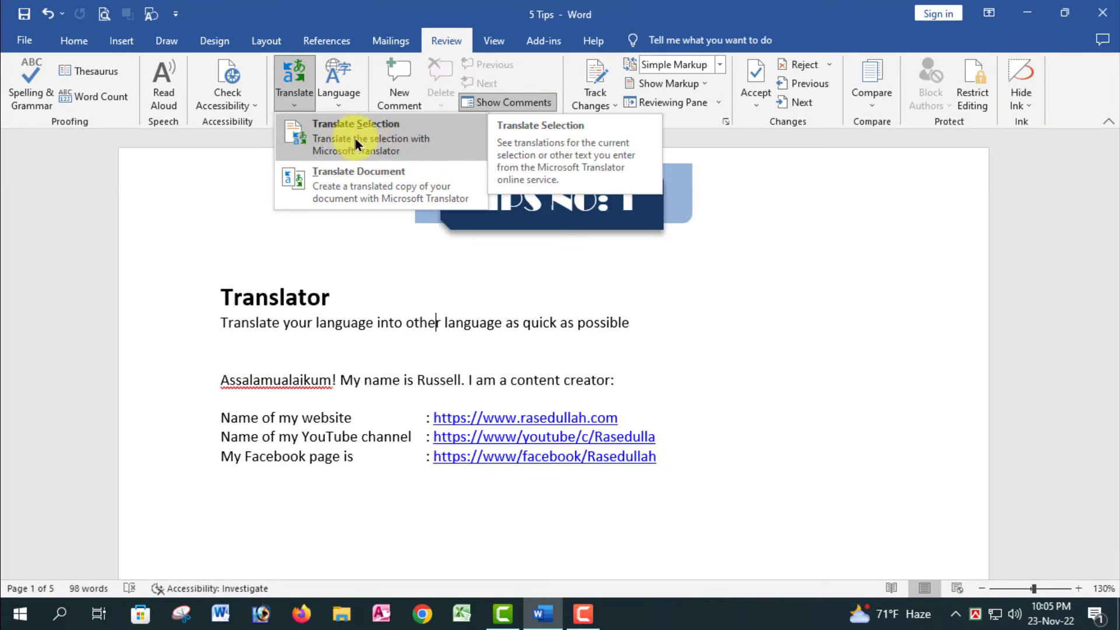
# - Open the Translator for selected text, check the Document tab, then go back to Selection (Auto-detect to Bangla)
pyautogui.click(357, 143)
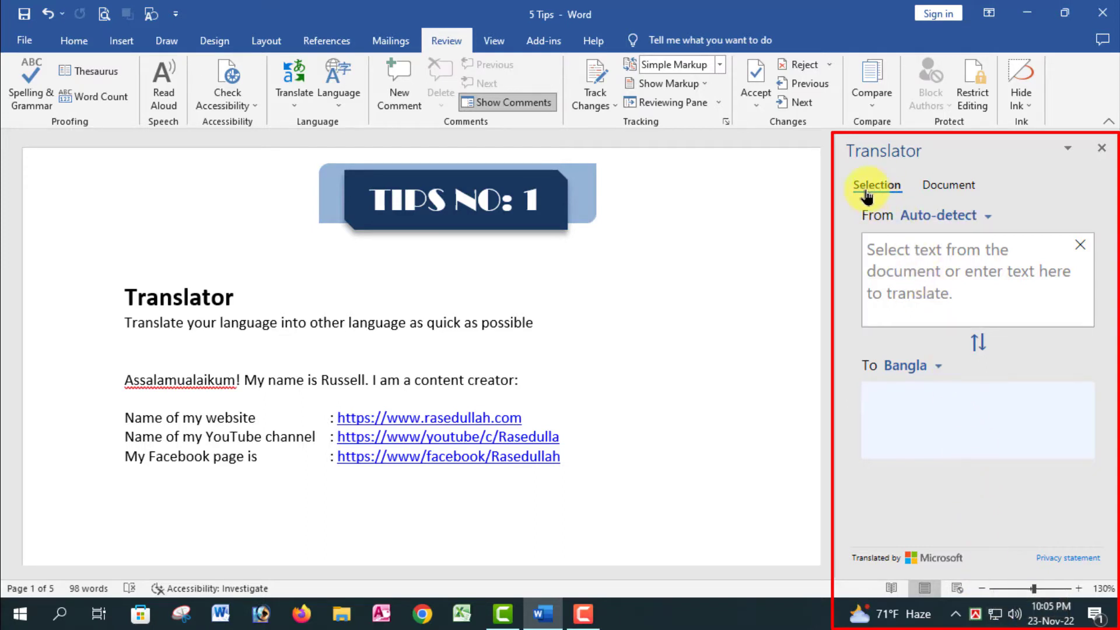
pyautogui.click(953, 185)
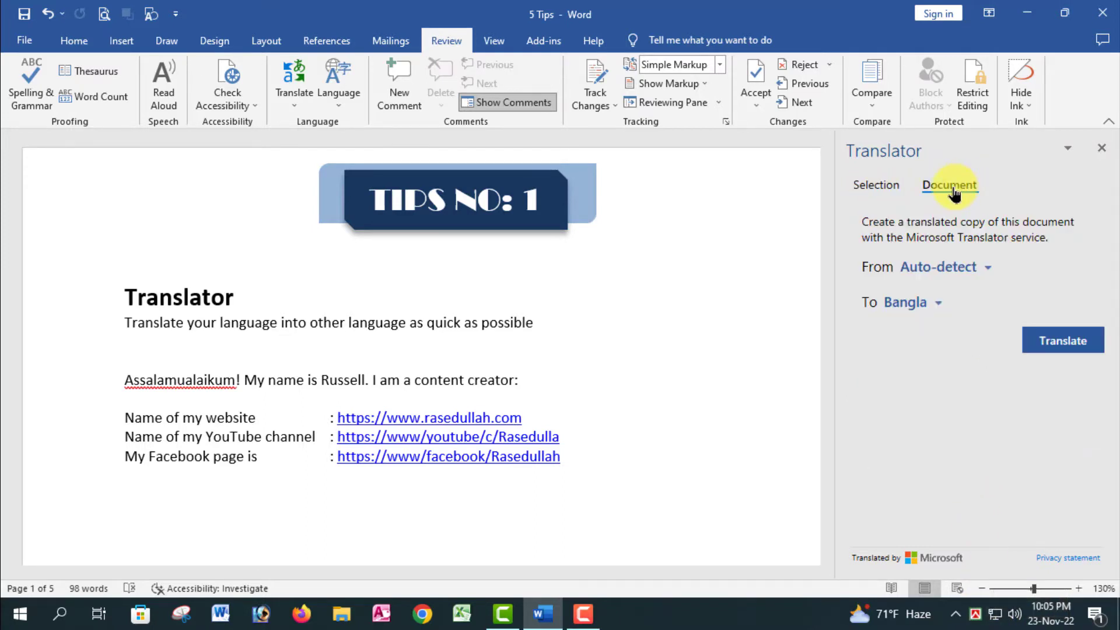
pyautogui.click(877, 193)
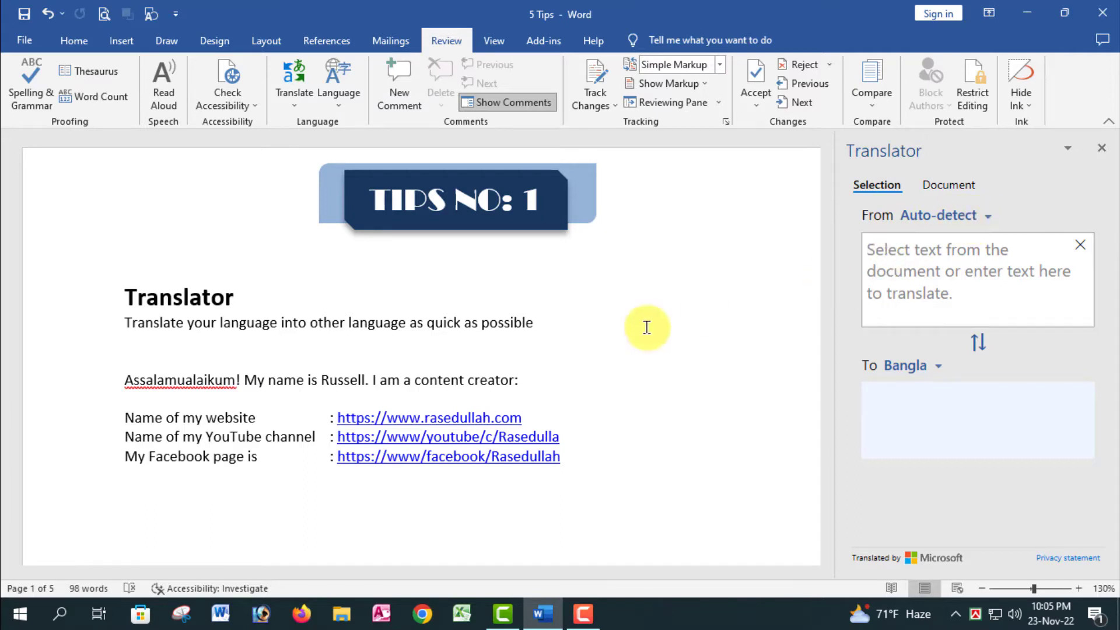
# - Select the whole Translator tip from its heading to the Facebook link and view the Bangla translation
pyautogui.moveTo(322, 320); pyautogui.dragTo(155, 296)
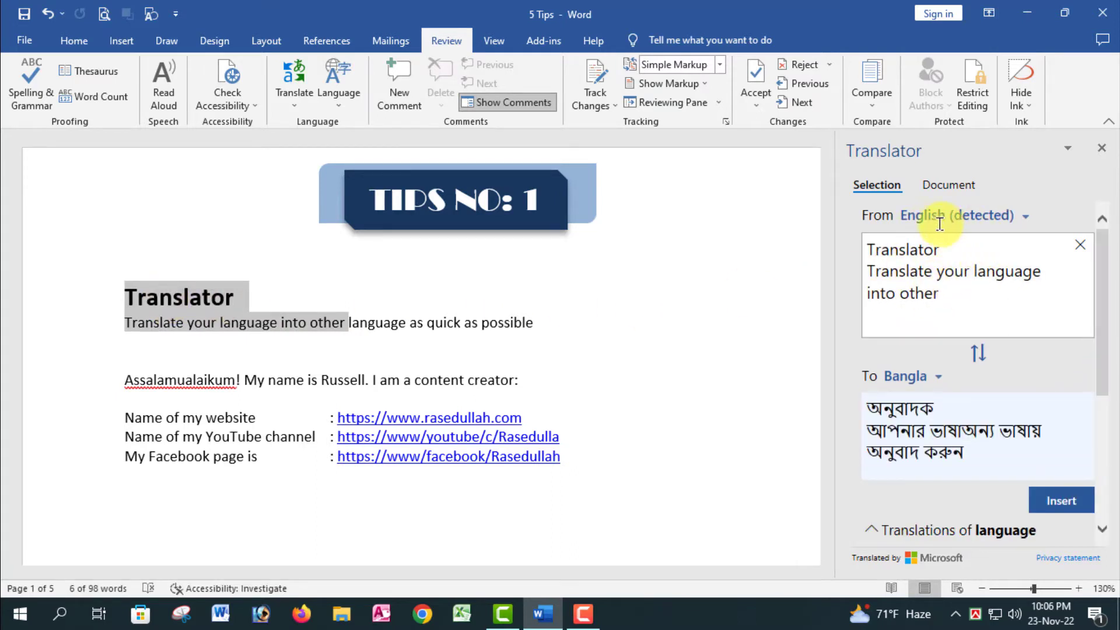
pyautogui.click(569, 326)
pyautogui.moveTo(569, 327); pyautogui.dragTo(145, 299)
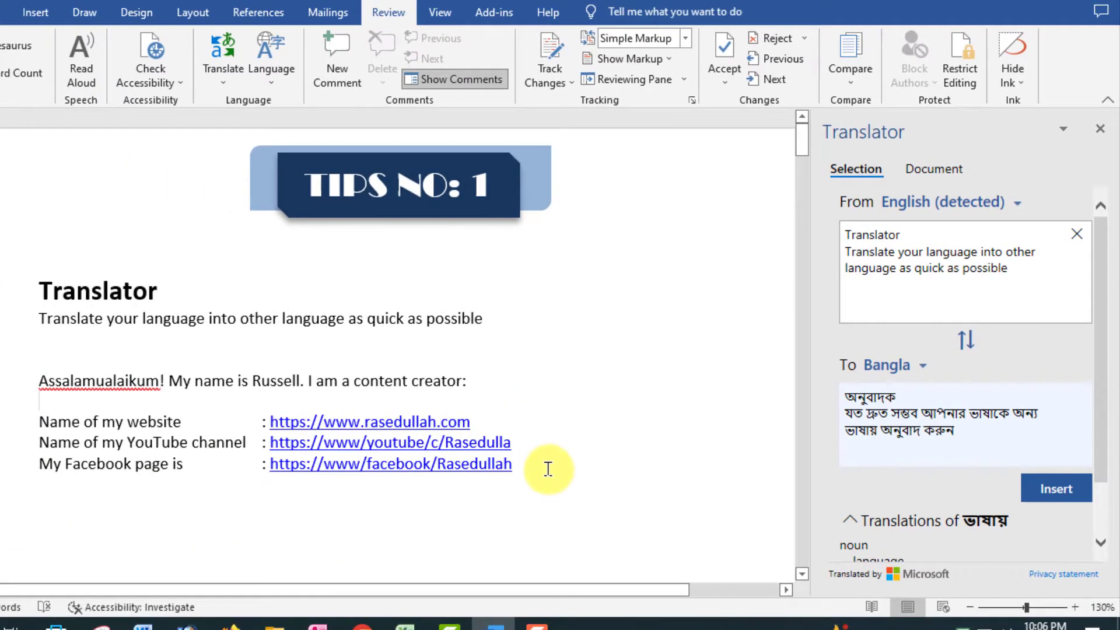
pyautogui.moveTo(201, 567); pyautogui.dragTo(0, 494)
pyautogui.moveTo(394, 422); pyautogui.dragTo(64, 299)
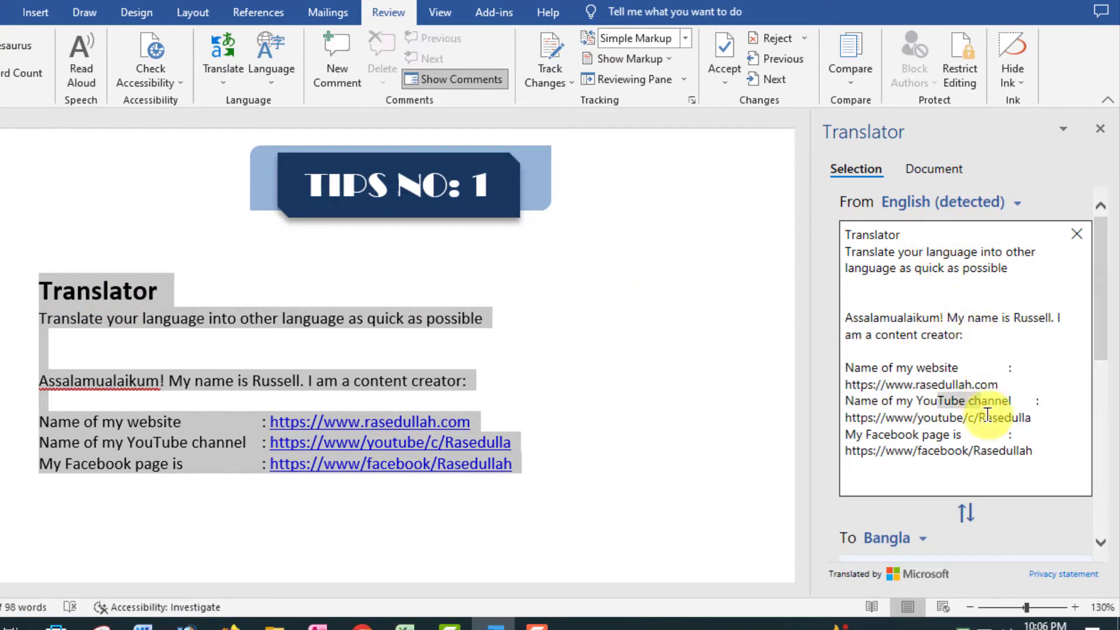
pyautogui.scroll(-5, 987, 408)
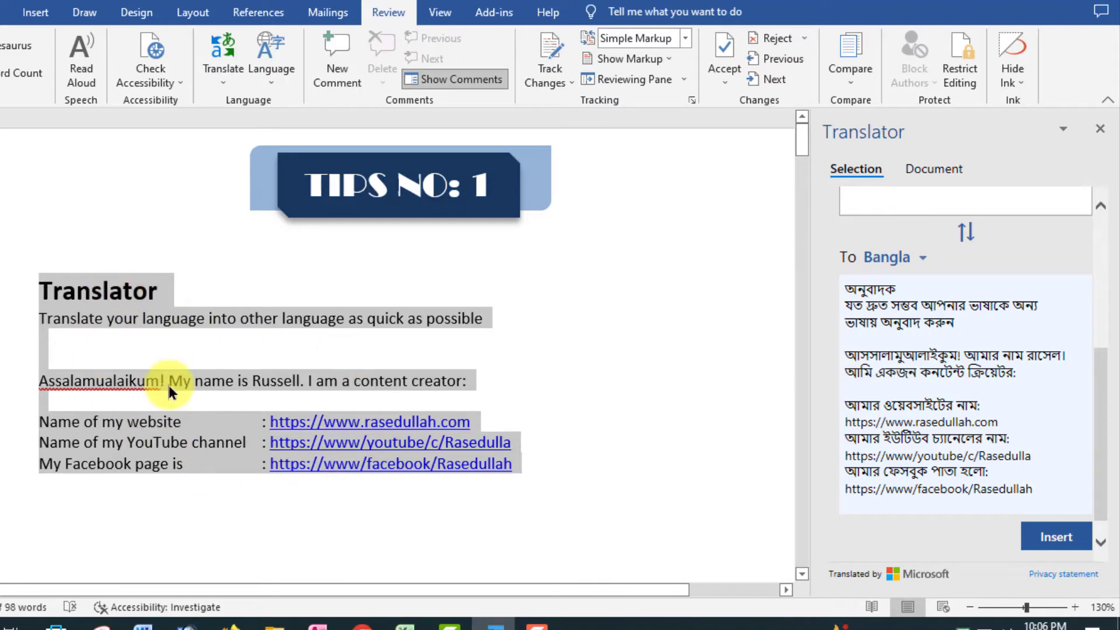
# - Insert the Bangla translation into the document in place of the English tip
pyautogui.click(1055, 545)
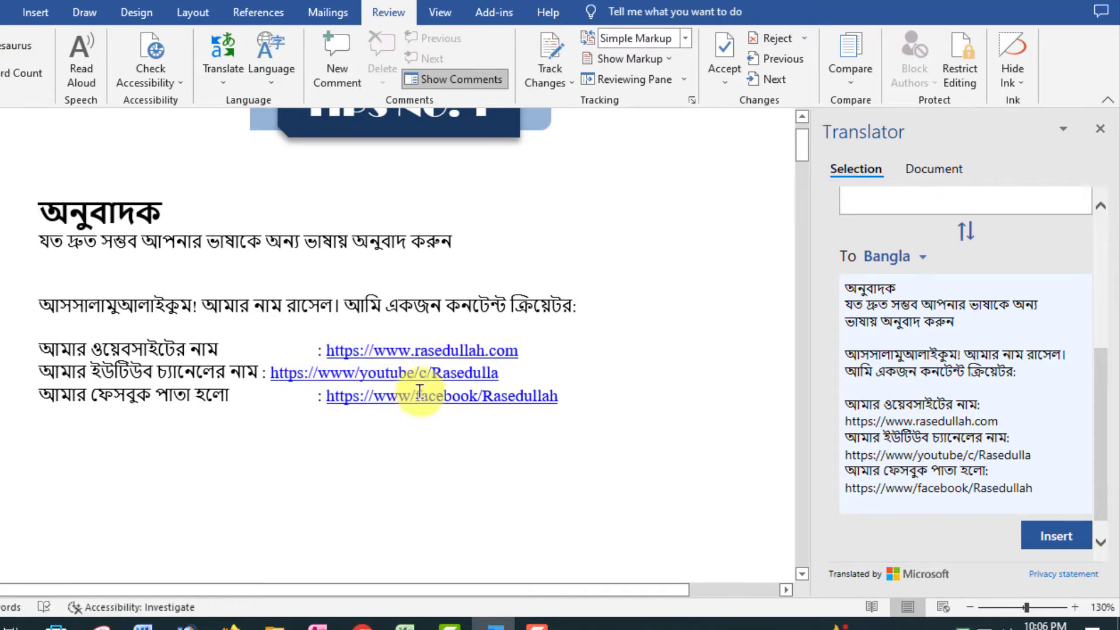
pyautogui.scroll(2, 677, 401)
pyautogui.scroll(5, 957, 304)
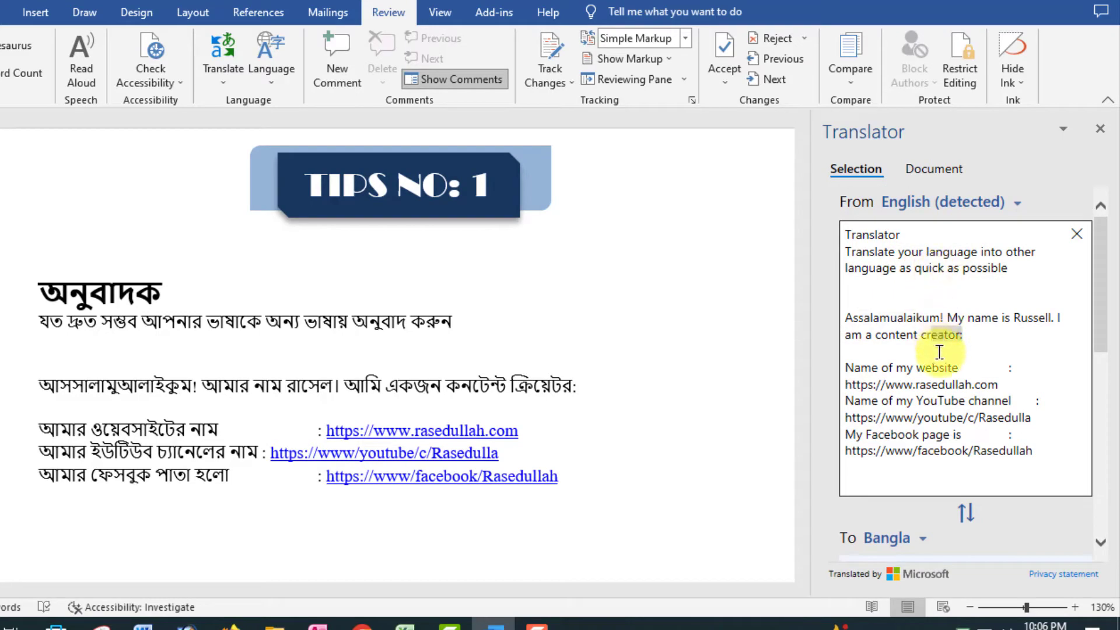
pyautogui.scroll(-5, 930, 445)
pyautogui.scroll(5, 930, 446)
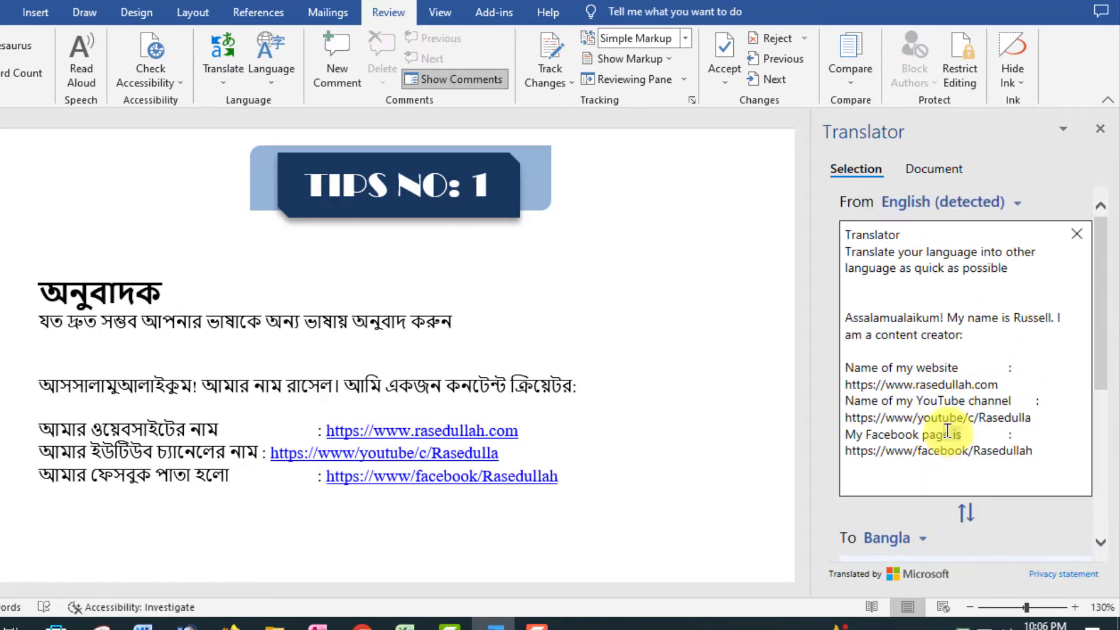
# - Clear the Translator's source box and reselect the inserted Bangla tip text
pyautogui.click(1077, 234)
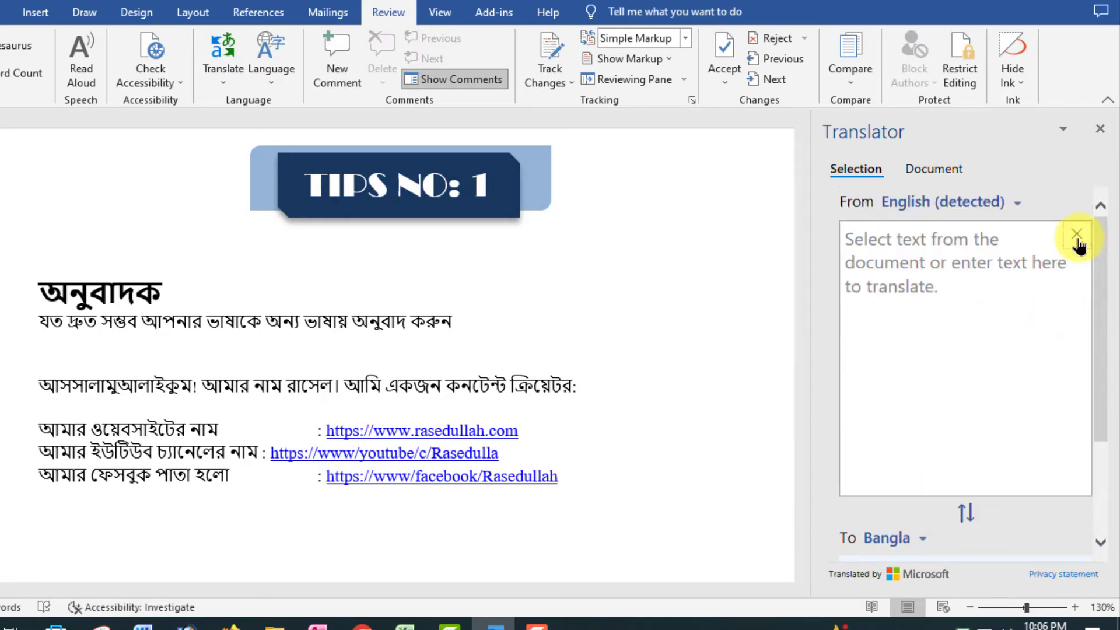
pyautogui.moveTo(569, 476); pyautogui.dragTo(25, 285)
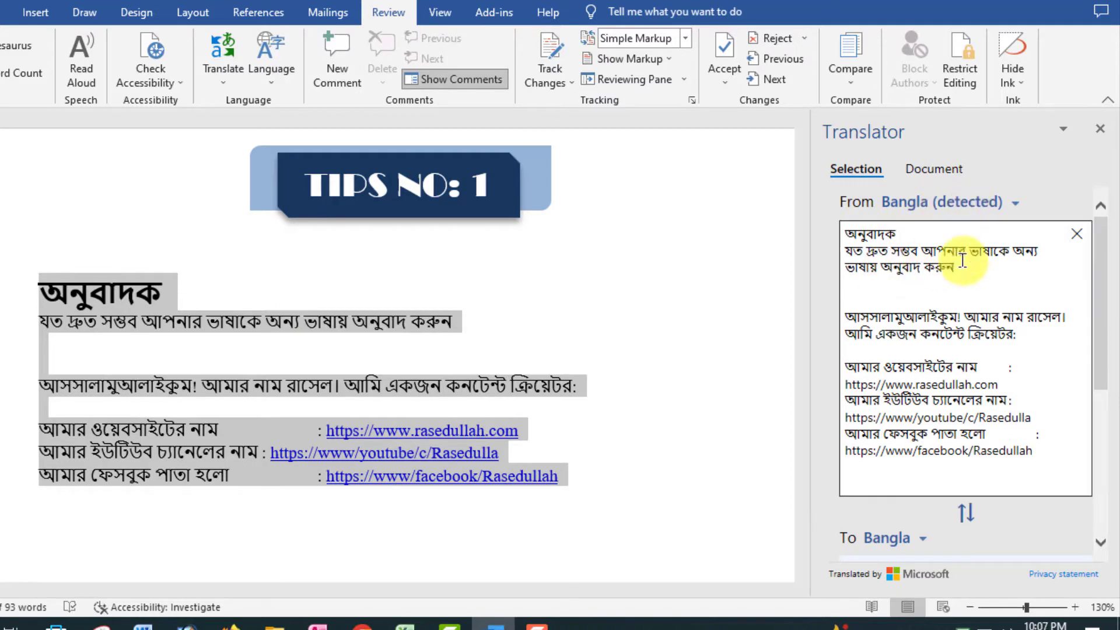
pyautogui.scroll(-4, 956, 297)
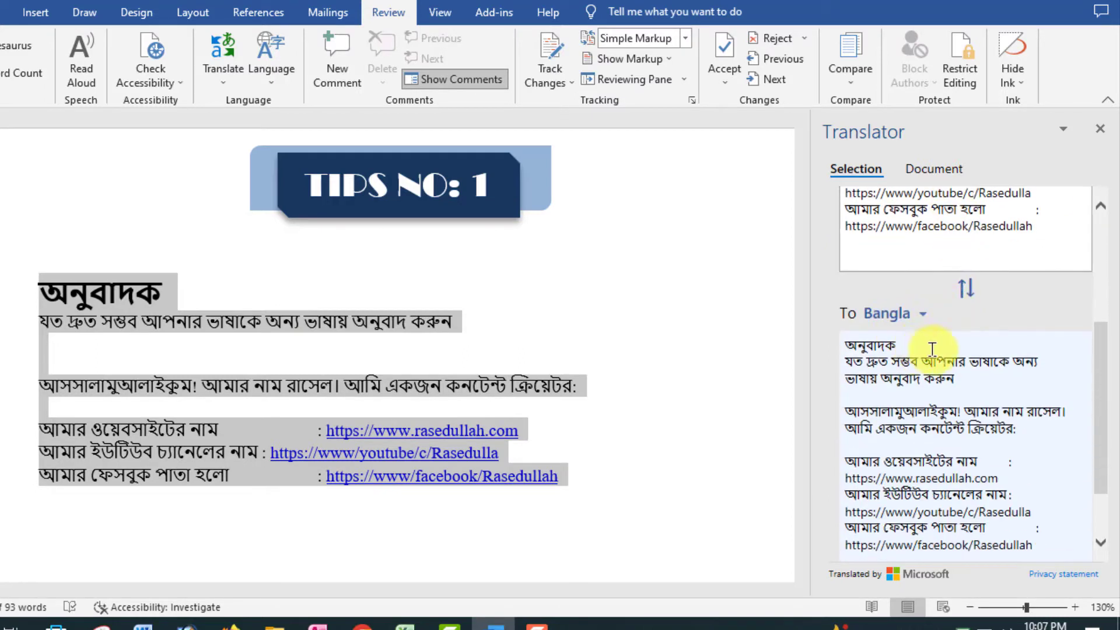
pyautogui.scroll(-2, 932, 349)
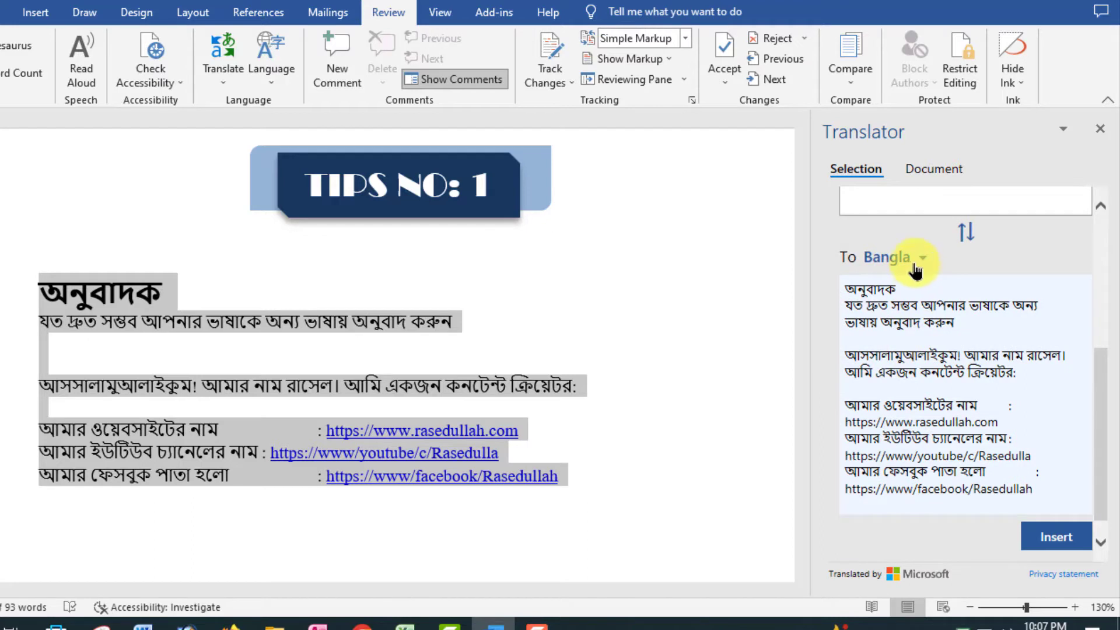
# - Change the Translator's target language from Bangla to Arabic and insert the Arabic translation
pyautogui.click(917, 265)
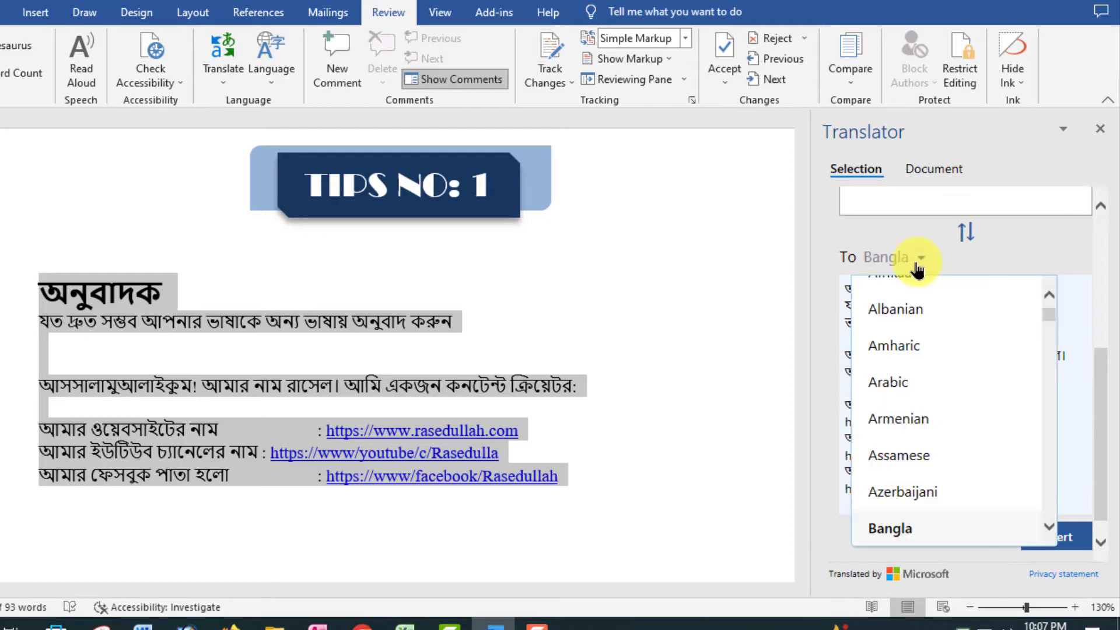
pyautogui.click(904, 382)
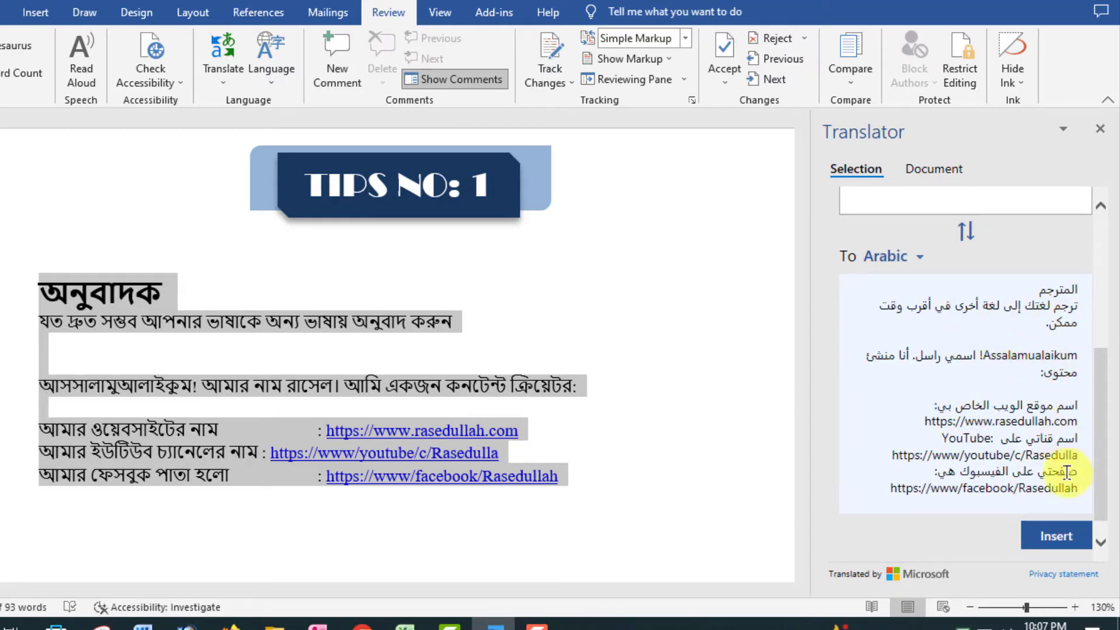
pyautogui.click(1052, 546)
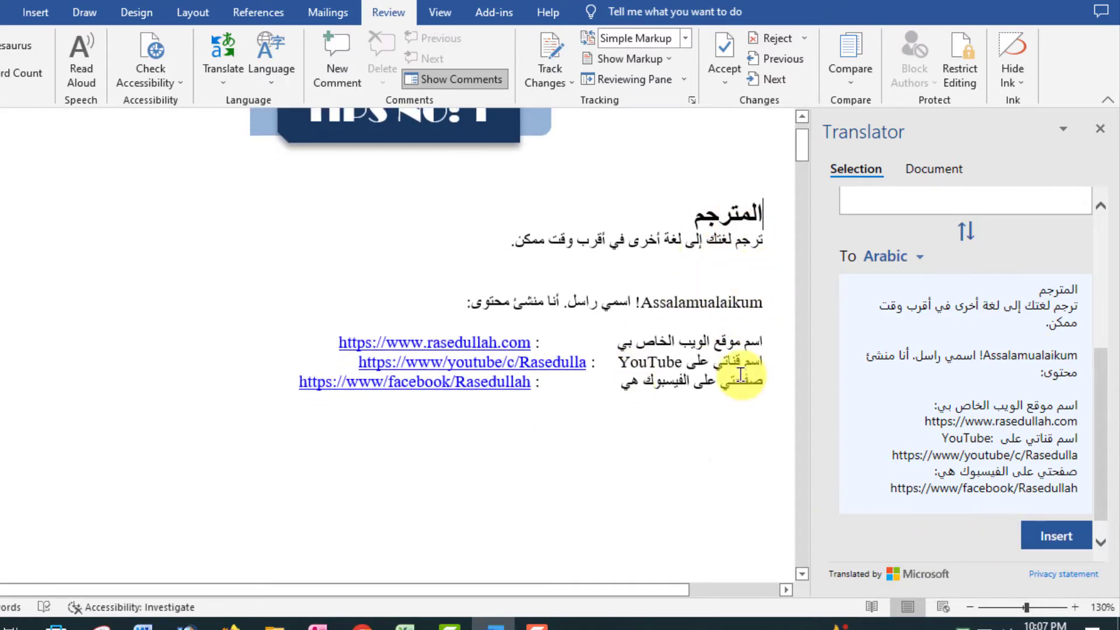
# - Switch the Translator to the Document tab and scroll to the Tips No: 2 Dark Theme page
pyautogui.click(933, 174)
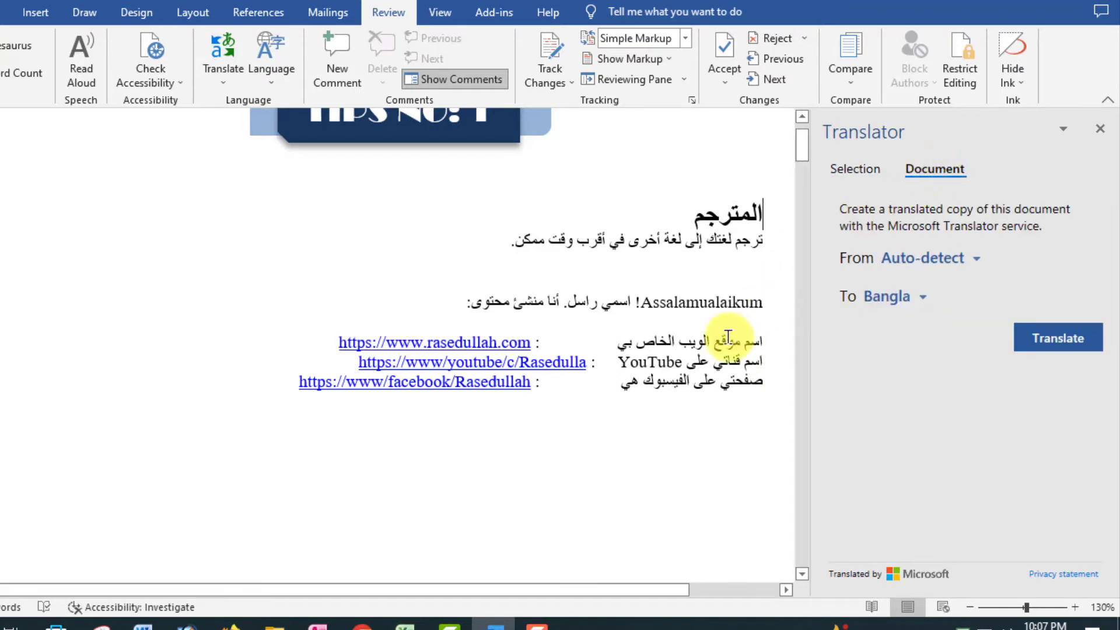
pyautogui.scroll(2, 656, 476)
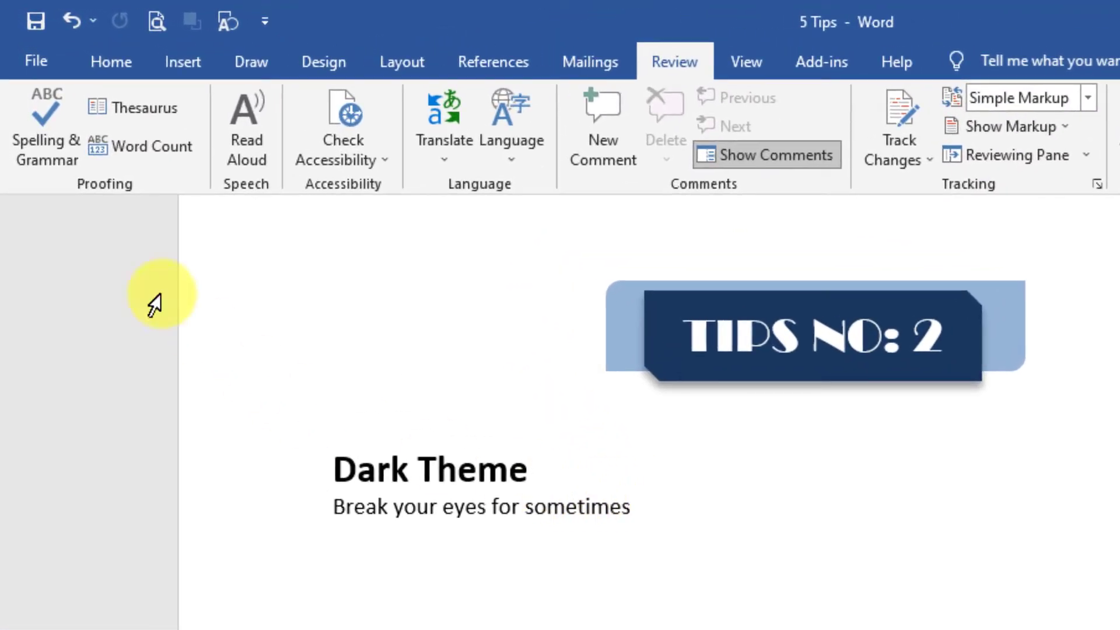
# - Under File > Account, change Office Theme from Colorful to Black, then go to the Home screen
pyautogui.click(35, 63)
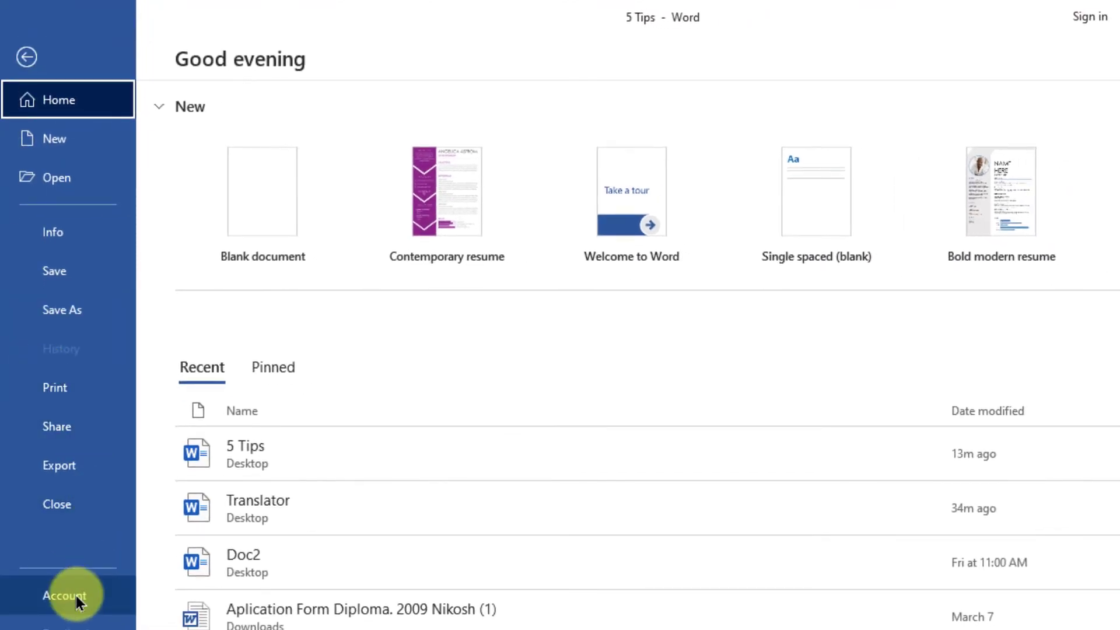
pyautogui.click(75, 593)
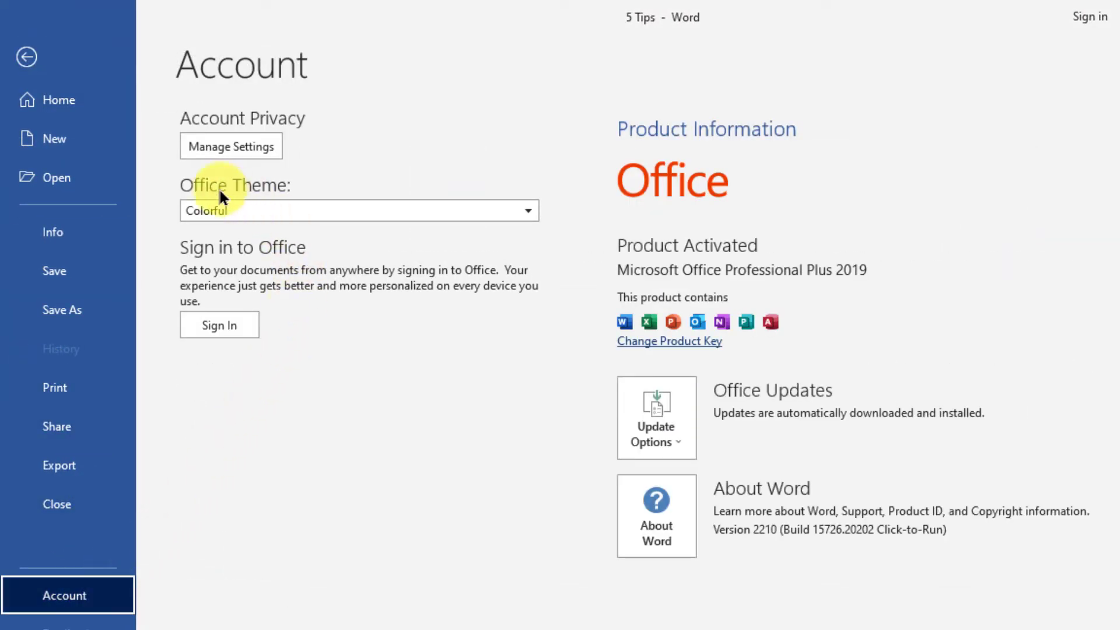
pyautogui.click(271, 212)
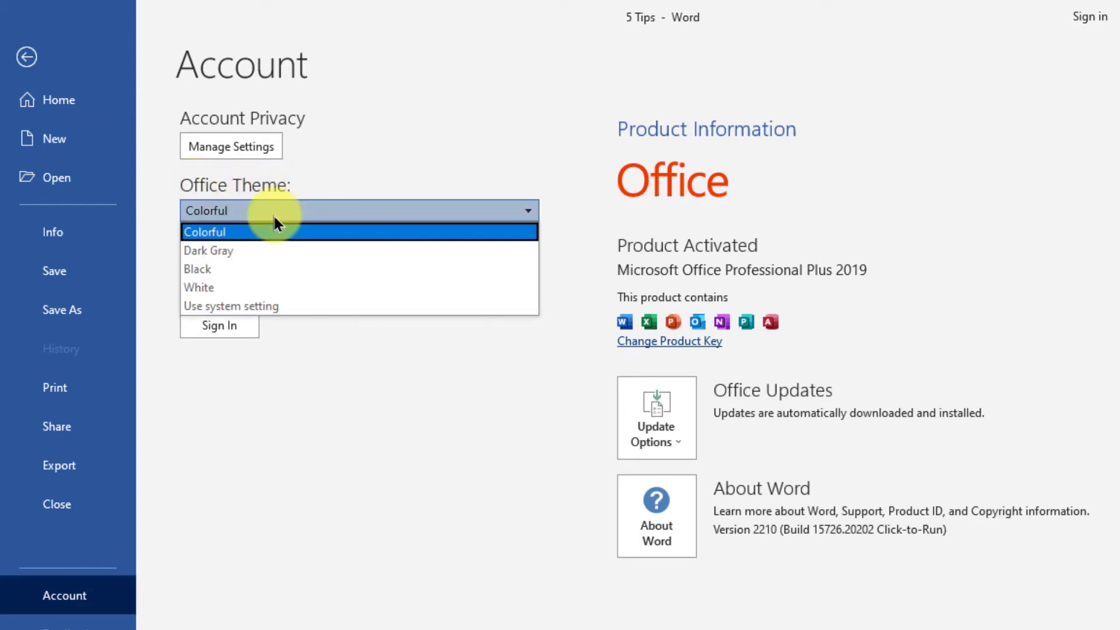
pyautogui.click(250, 264)
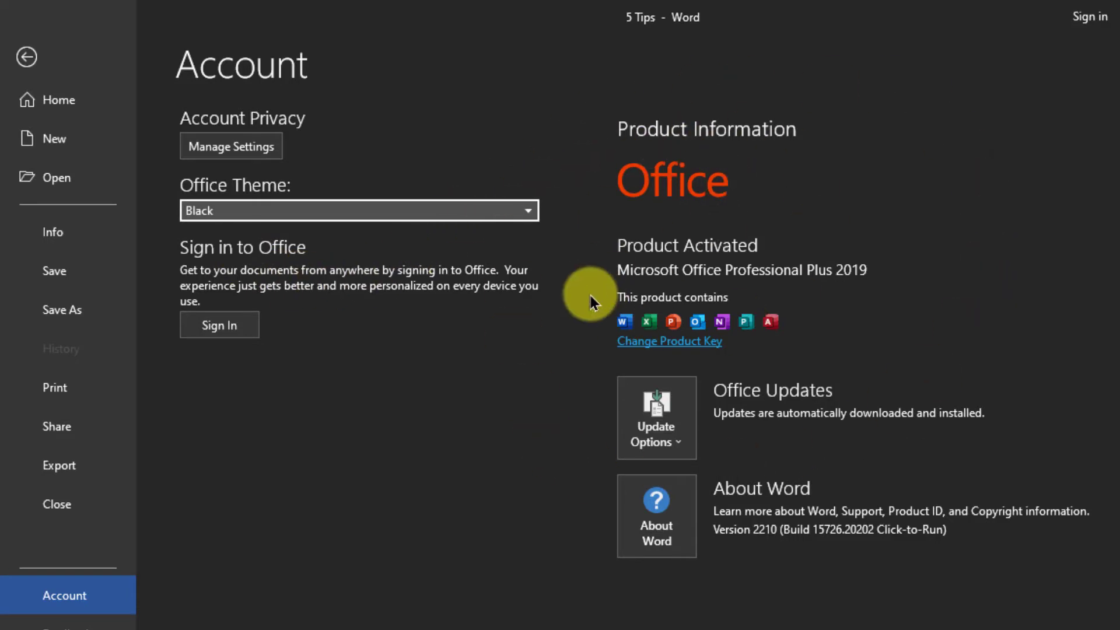
pyautogui.click(56, 98)
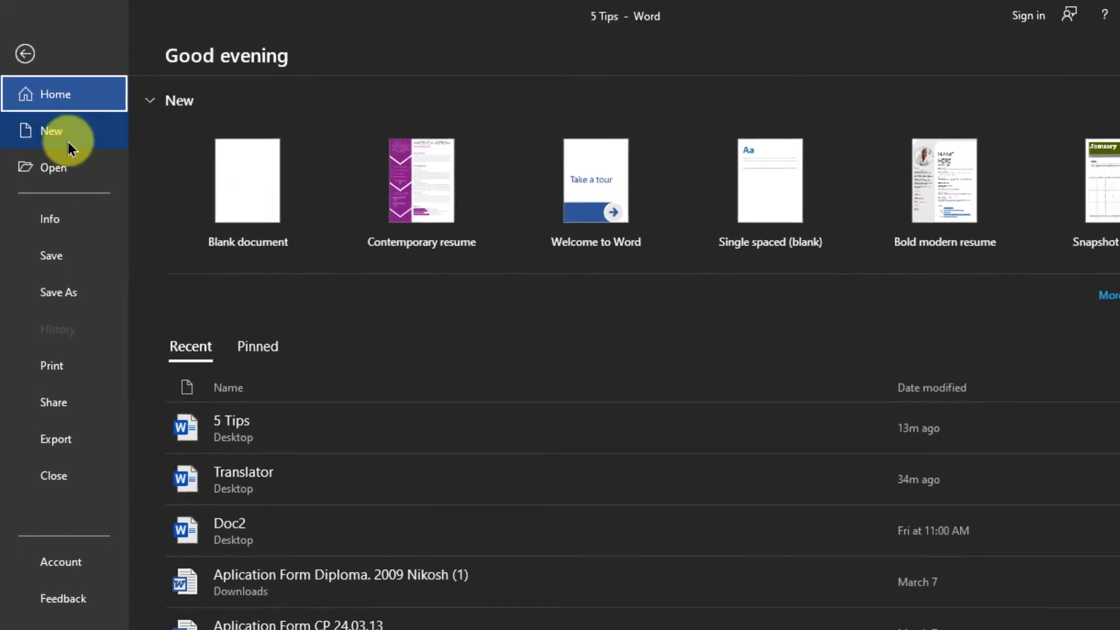
# - Return to the 5 Tips document and open the Design tab's Page Color choices
pyautogui.click(23, 50)
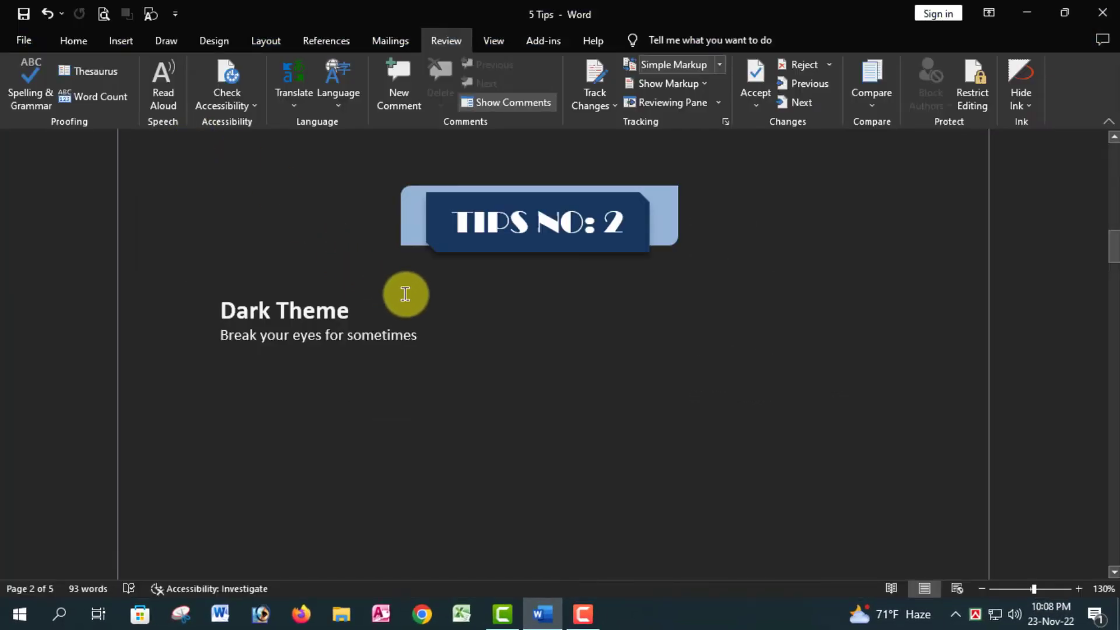
pyautogui.scroll(3, 645, 313)
pyautogui.scroll(-3, 700, 313)
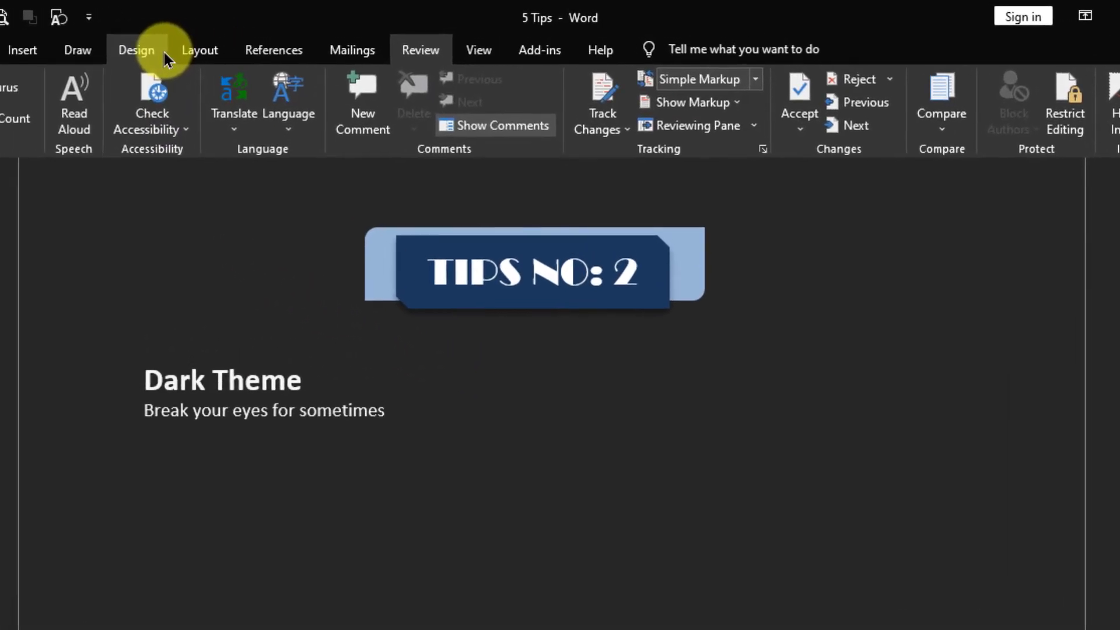
pyautogui.click(163, 52)
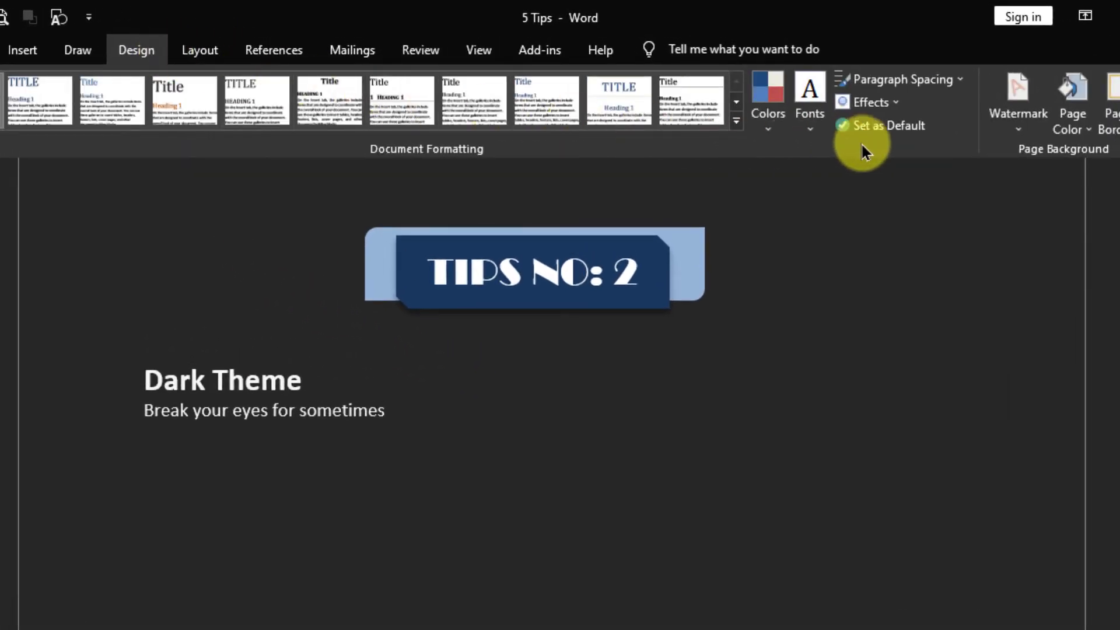
pyautogui.click(1072, 120)
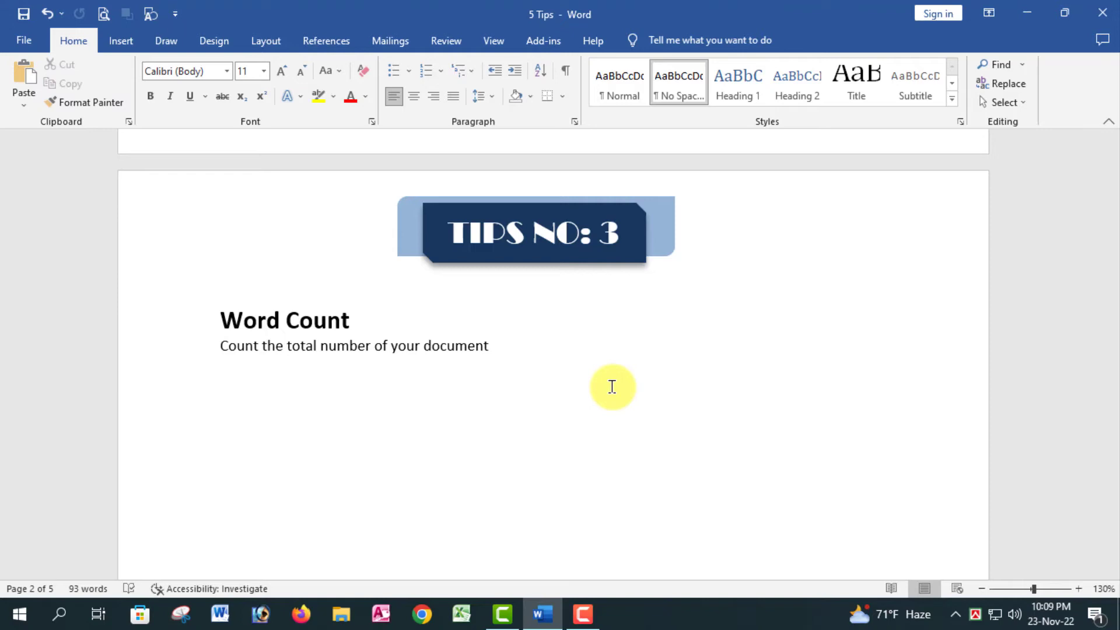
# - Select the Word Count heading and open the Review > Word Count statistics
pyautogui.moveTo(512, 373); pyautogui.dragTo(207, 315)
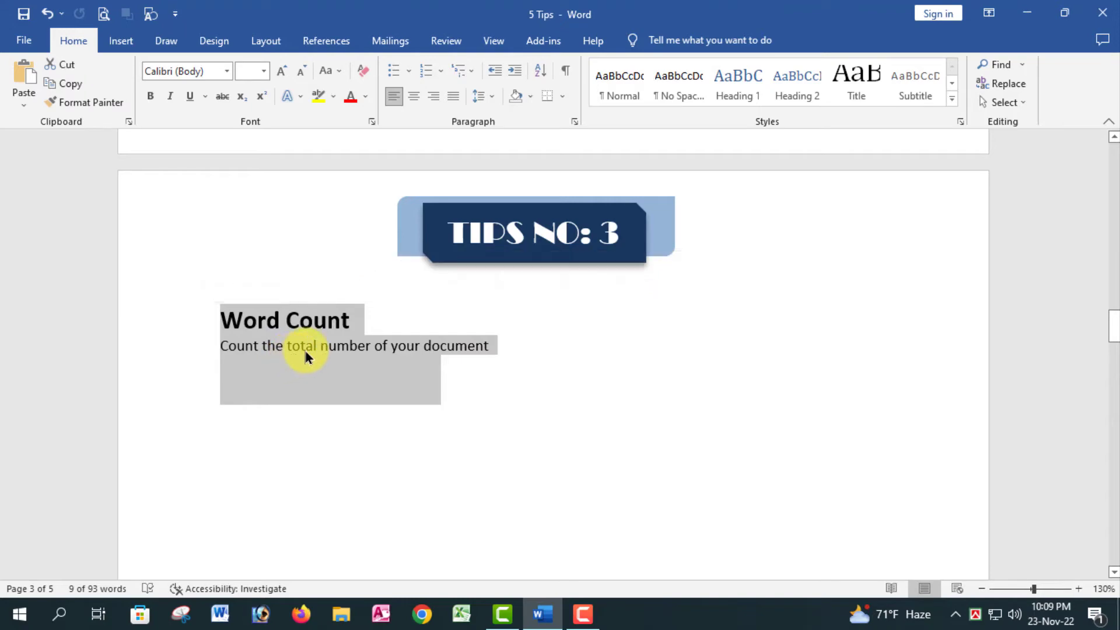
pyautogui.click(305, 352)
pyautogui.moveTo(355, 320); pyautogui.dragTo(223, 322)
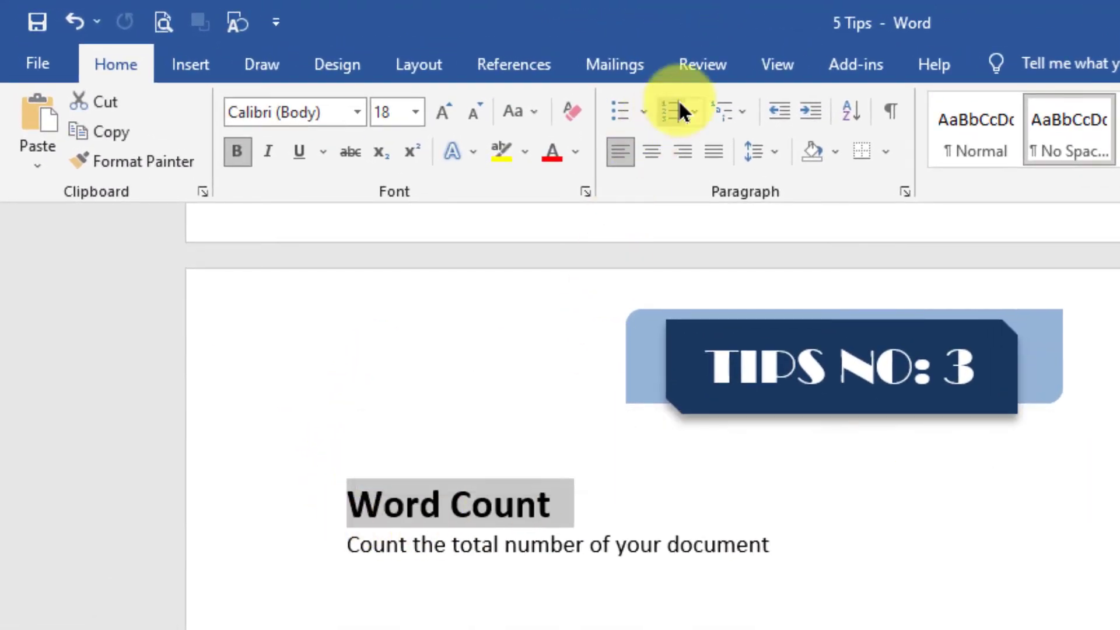
pyautogui.click(712, 61)
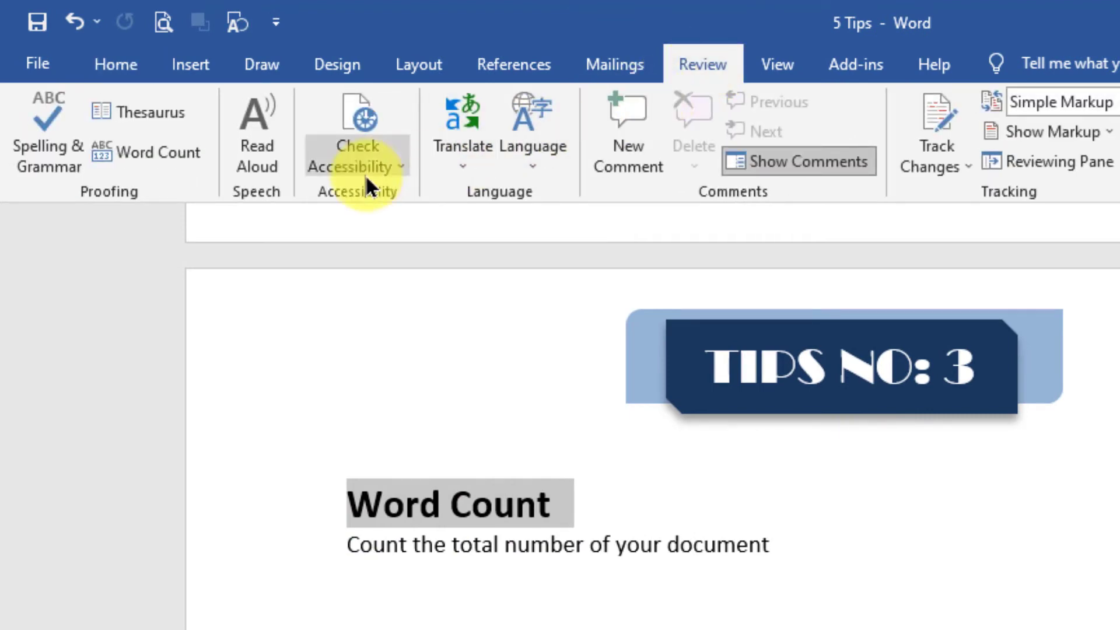
pyautogui.click(143, 152)
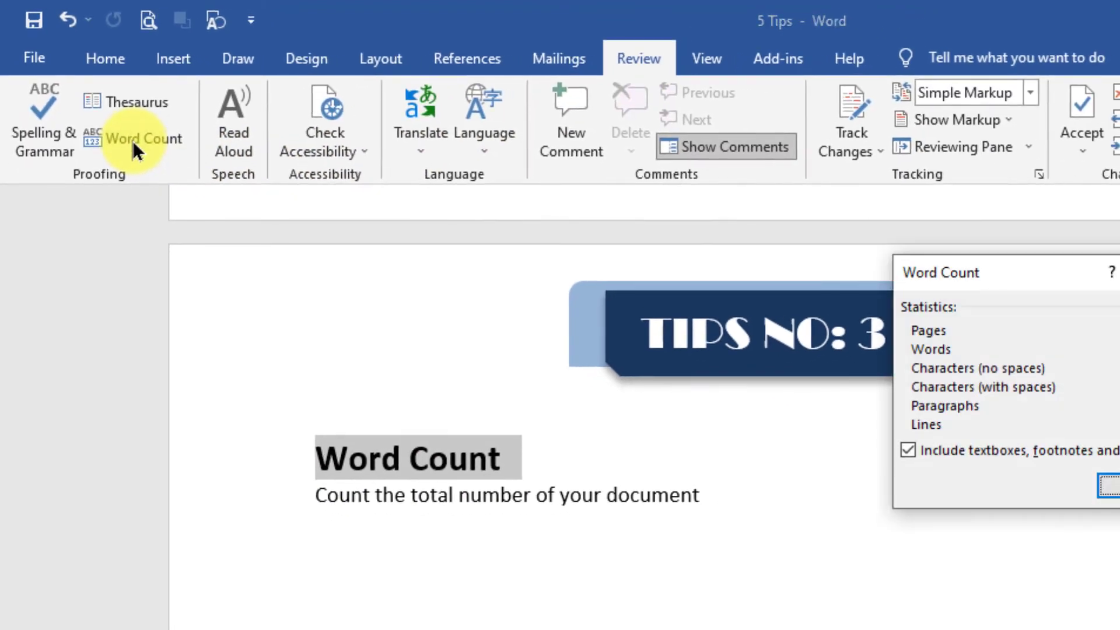
pyautogui.moveTo(1031, 268); pyautogui.dragTo(856, 274)
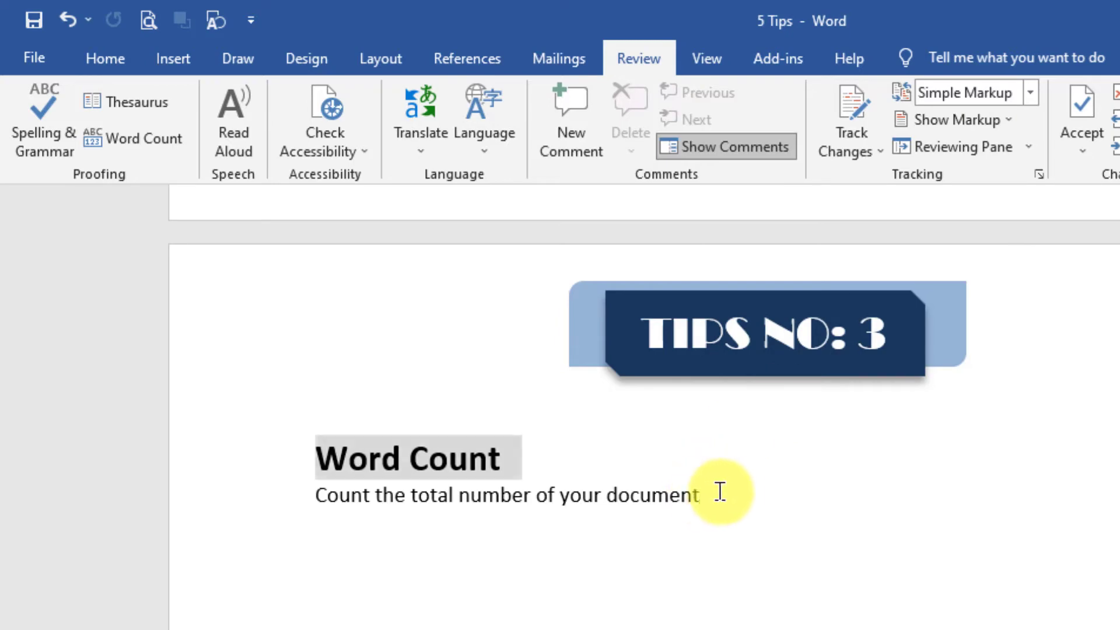
# - Count the words in both lines of the Word Count tip (9), then close the dialog
pyautogui.moveTo(703, 494); pyautogui.dragTo(313, 463)
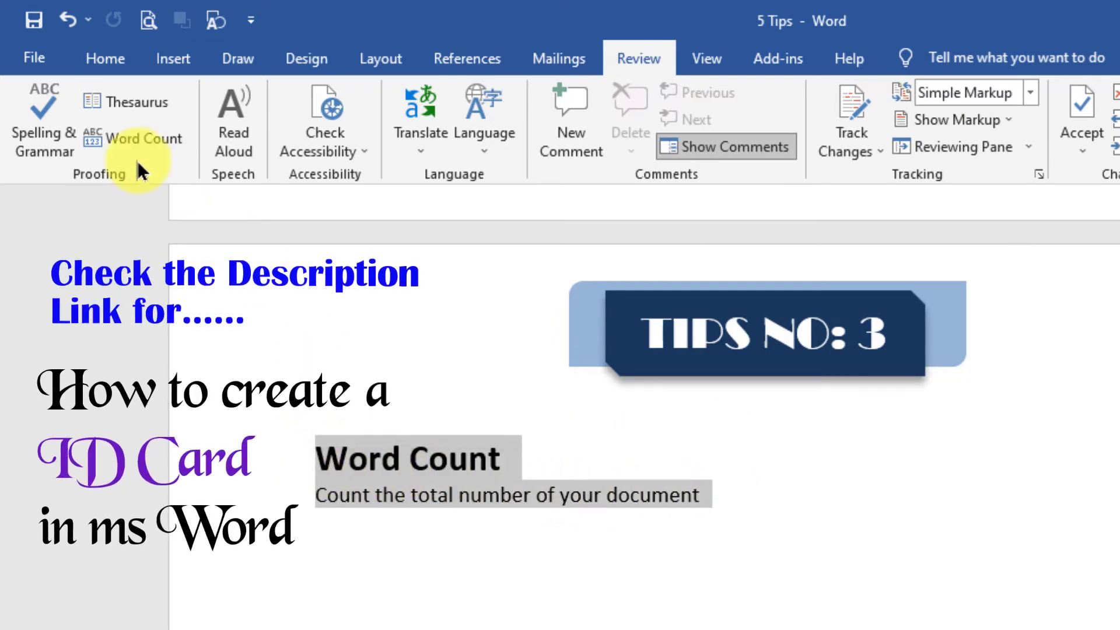
pyautogui.click(117, 138)
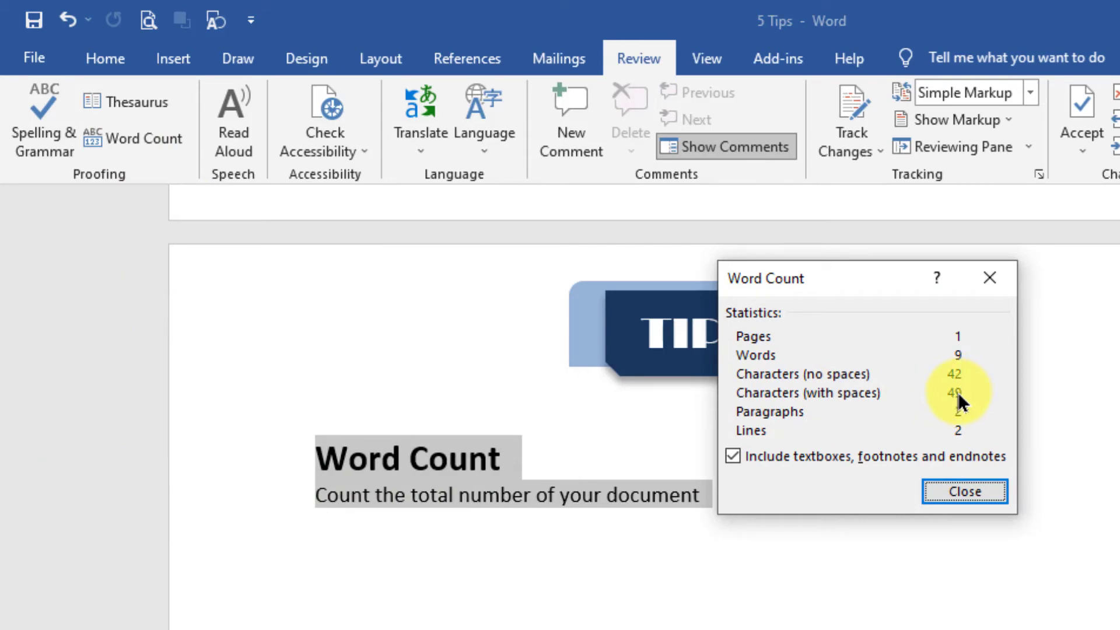
pyautogui.click(962, 491)
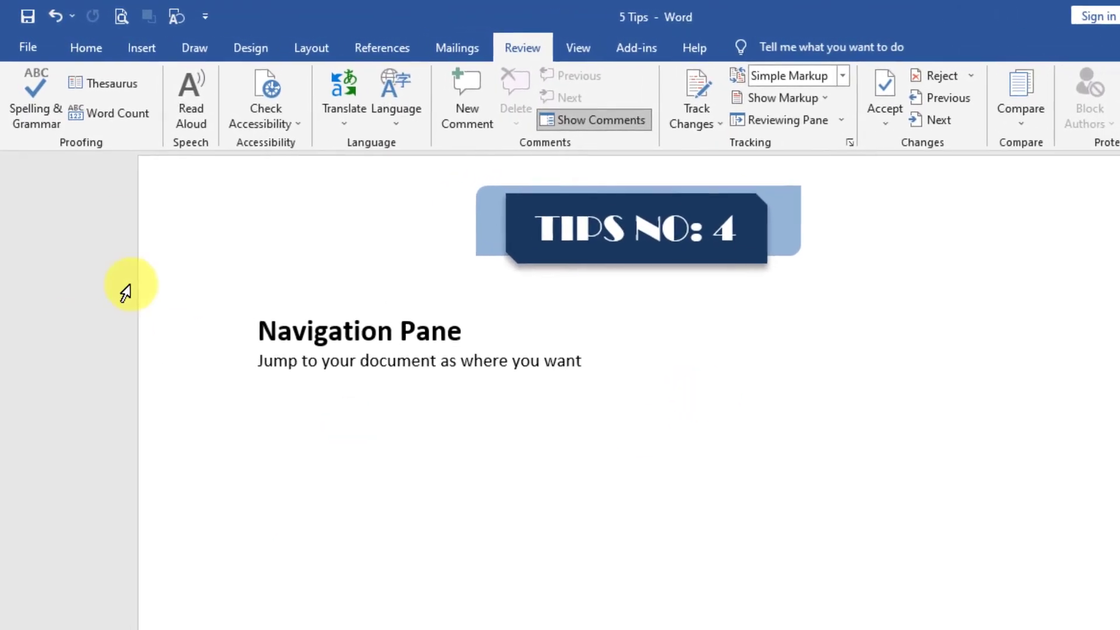
# - Switch to Home, place the cursor in the Tips No: 4 description line, then open View
pyautogui.click(89, 51)
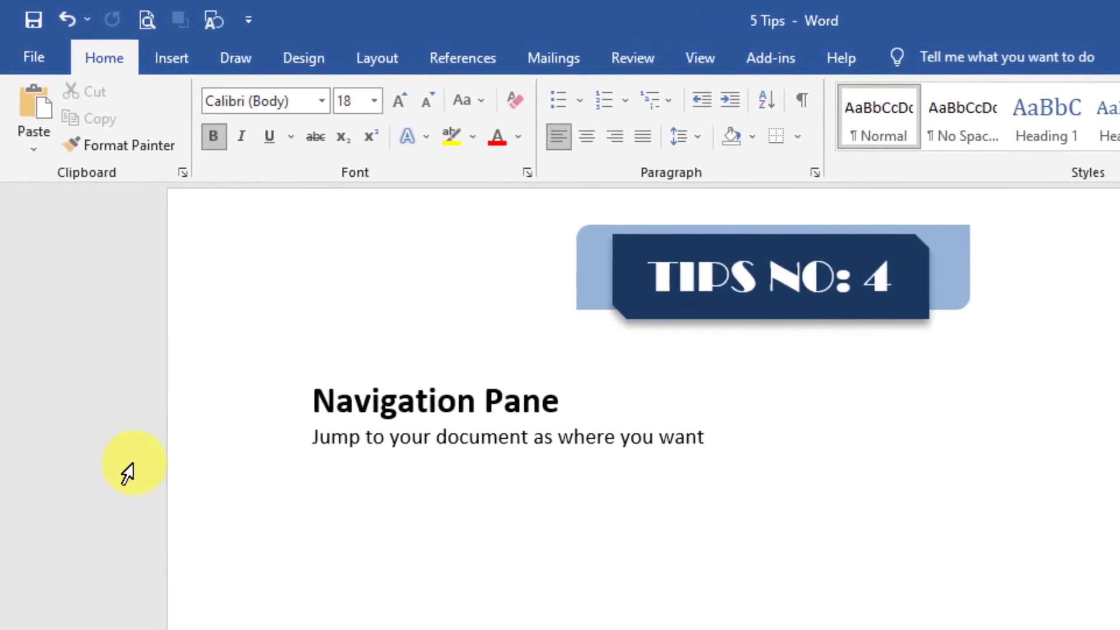
pyautogui.click(528, 438)
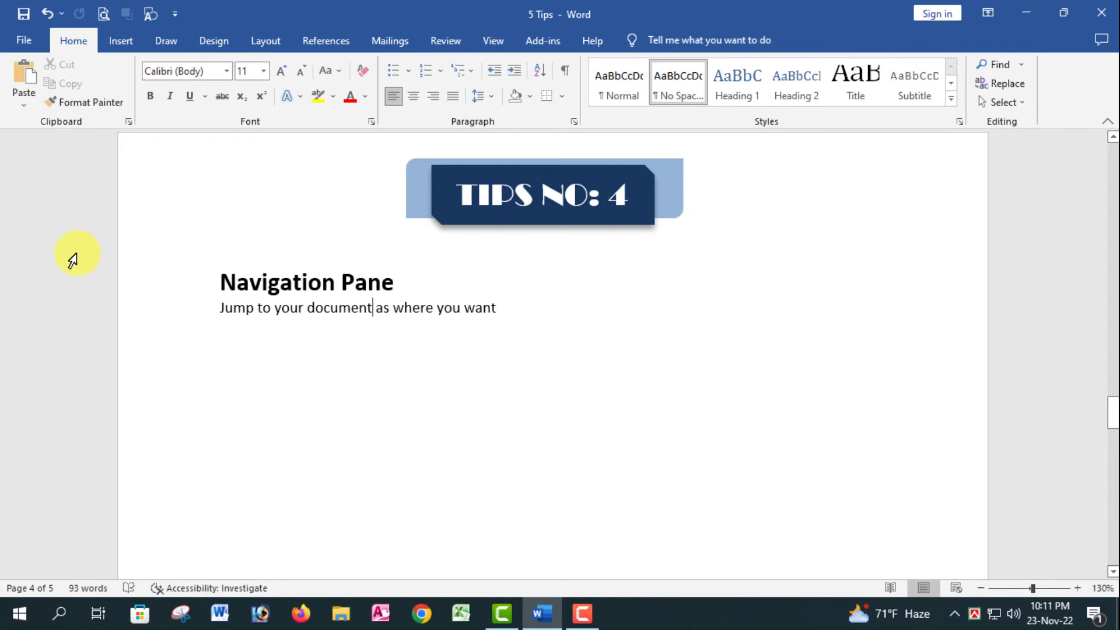
pyautogui.click(485, 42)
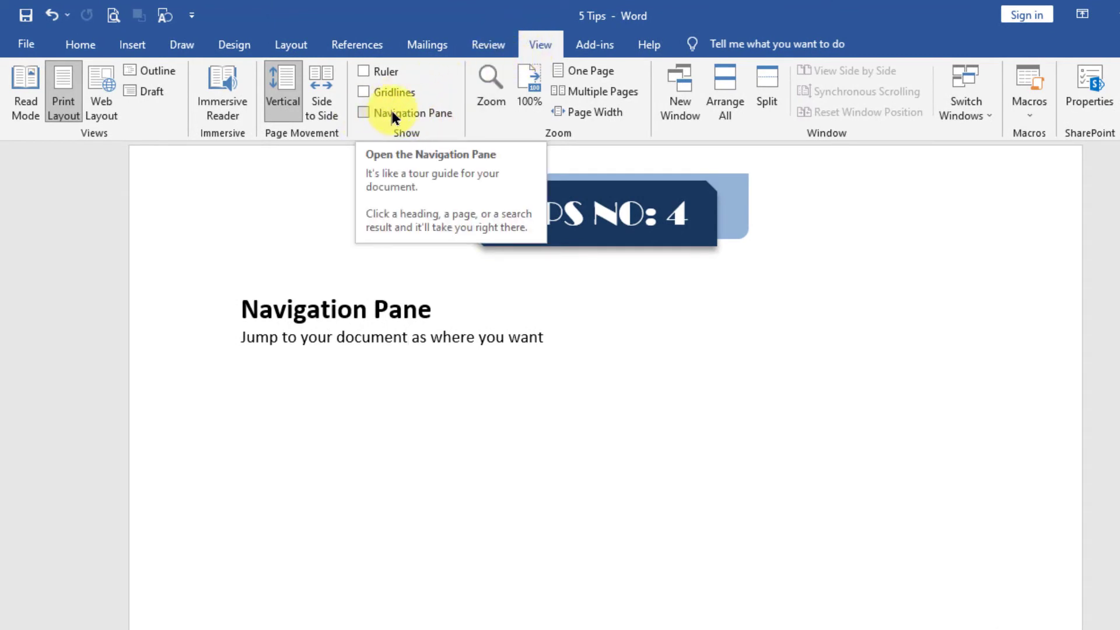
# - Turn on the Navigation Pane's page thumbnails and visit page 5, the Arabic page 1, then the Word Count page 3
pyautogui.click(392, 113)
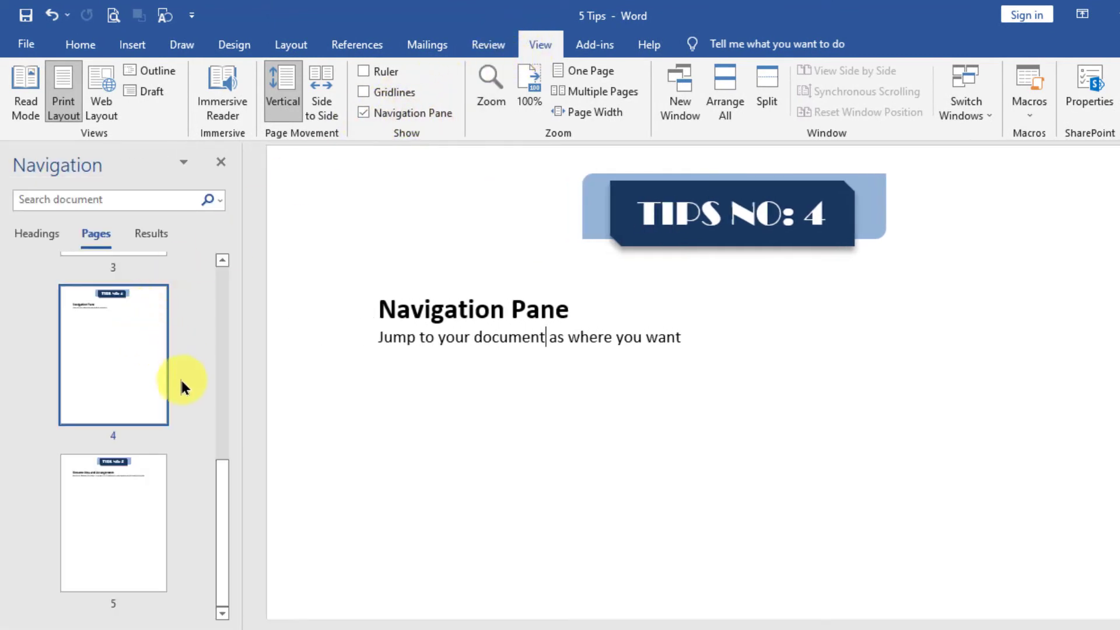
pyautogui.moveTo(216, 484); pyautogui.dragTo(216, 434)
pyautogui.click(89, 520)
pyautogui.click(117, 312)
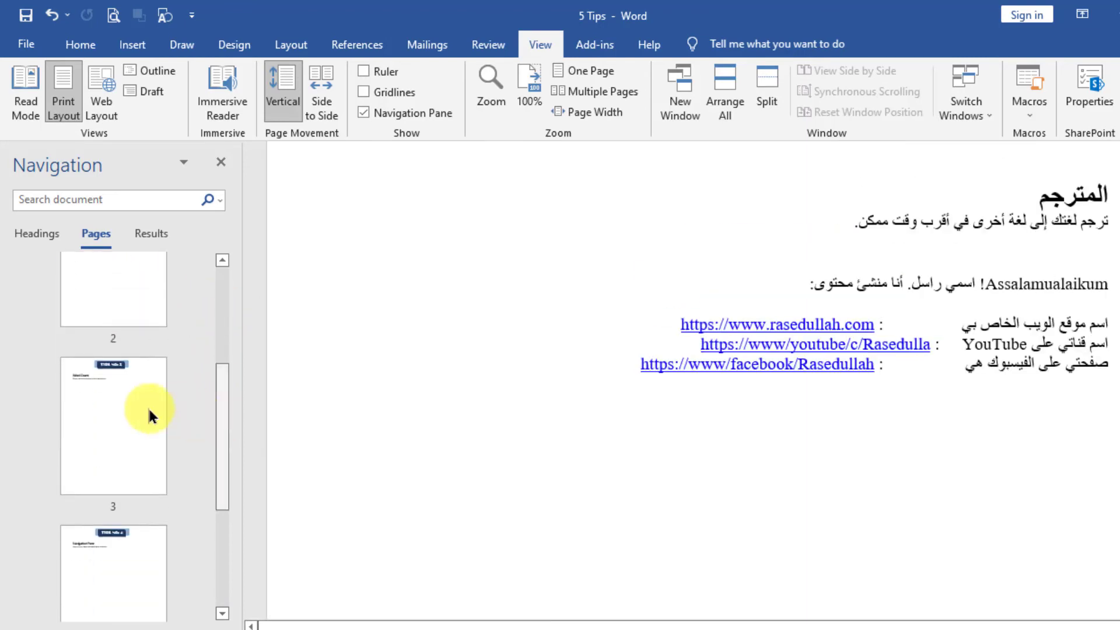
pyautogui.click(106, 407)
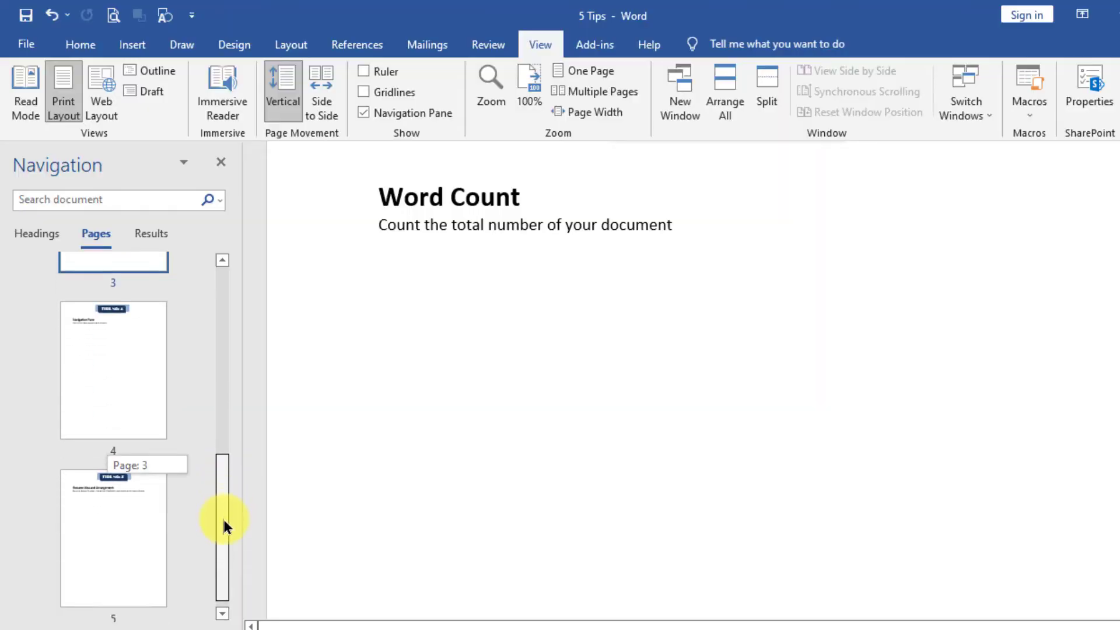
# - Scroll down to page 5, the 'Tips No: 5' Resume Idea and Arrangement tip
pyautogui.moveTo(222, 517); pyautogui.dragTo(215, 523)
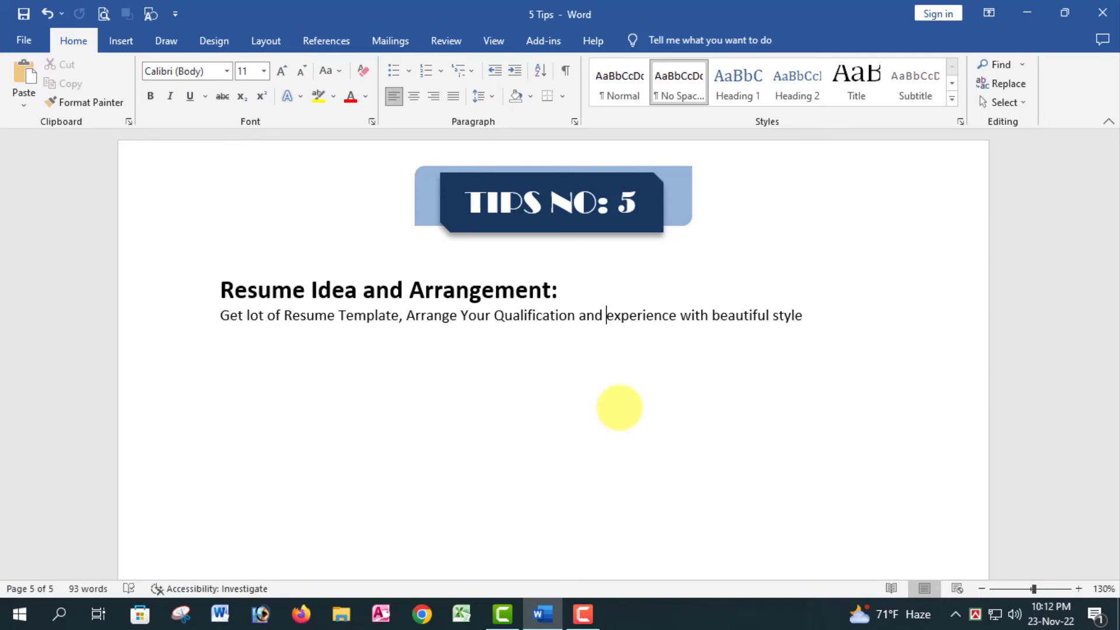
# - With the cursor in the Tips No: 5 heading, go to the File Home screen
pyautogui.click(318, 290)
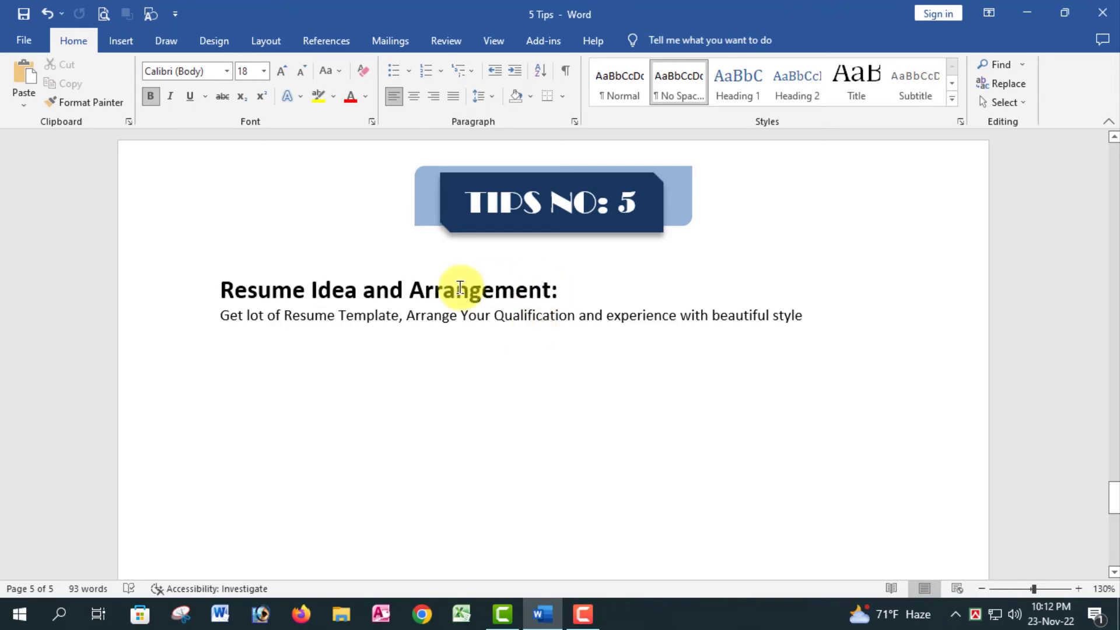
pyautogui.click(24, 37)
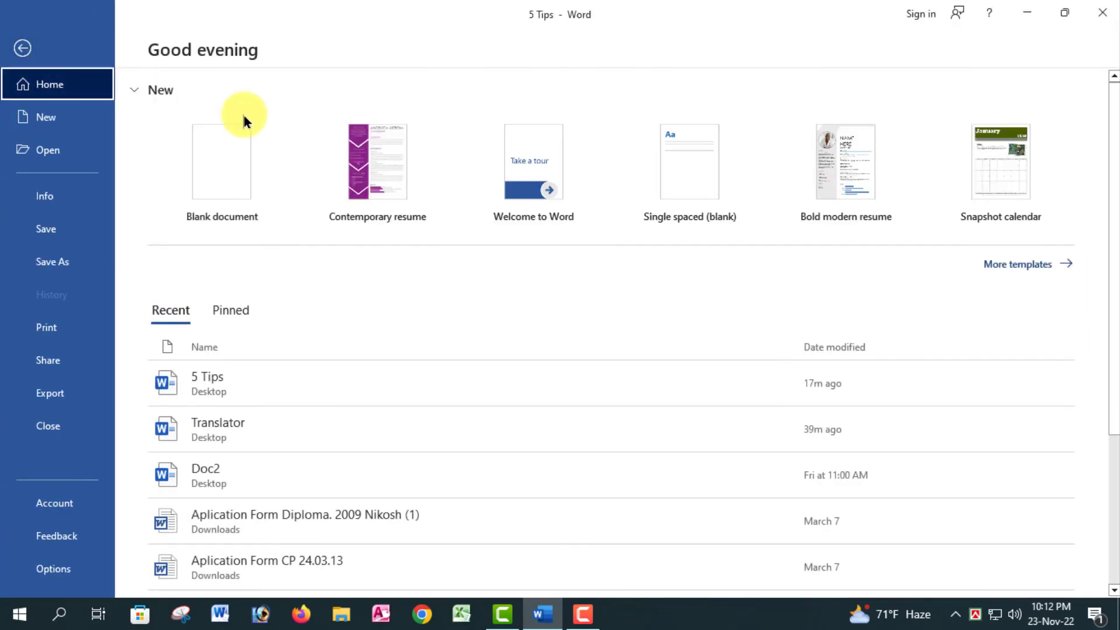
# - Search the New templates for 'Resumes and Cover Letters' and preview the Soft suite resume
pyautogui.click(1032, 265)
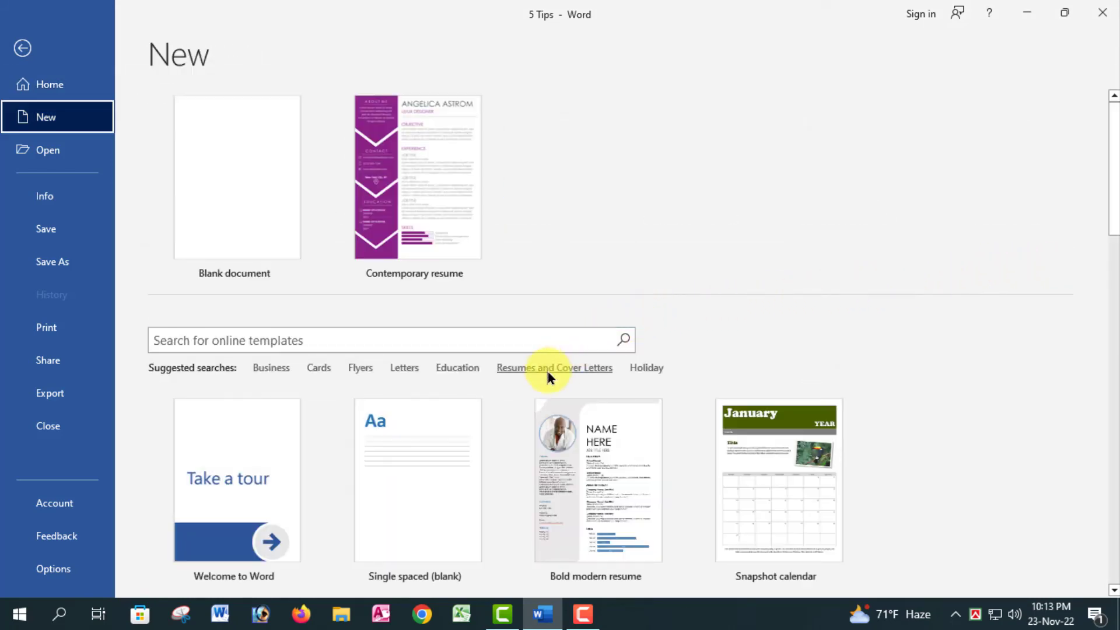
pyautogui.click(556, 368)
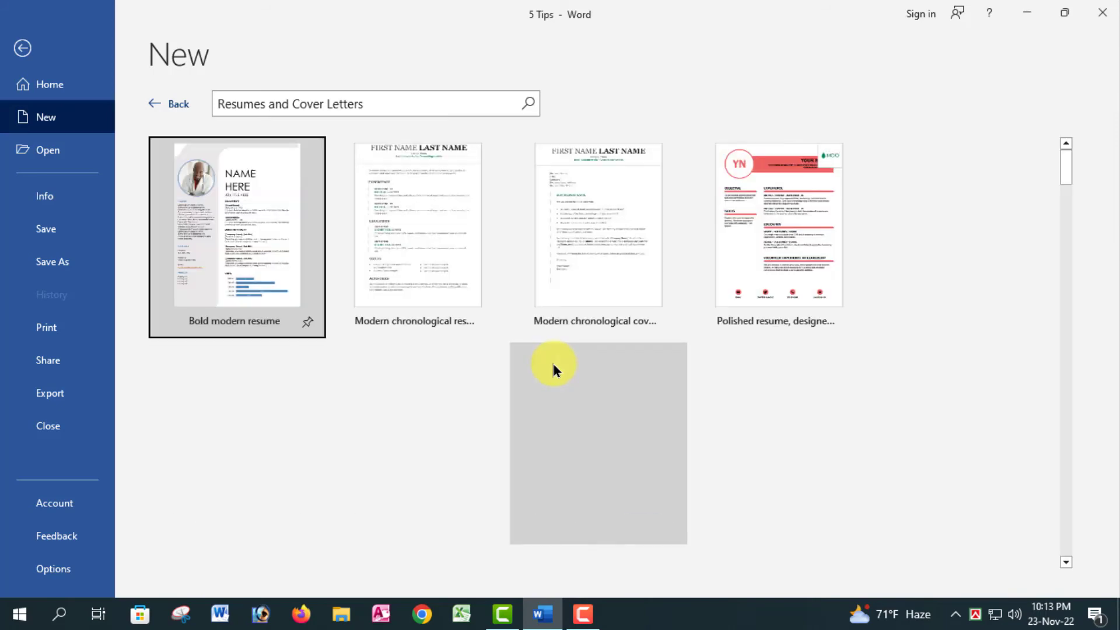
pyautogui.scroll(-1, 551, 334)
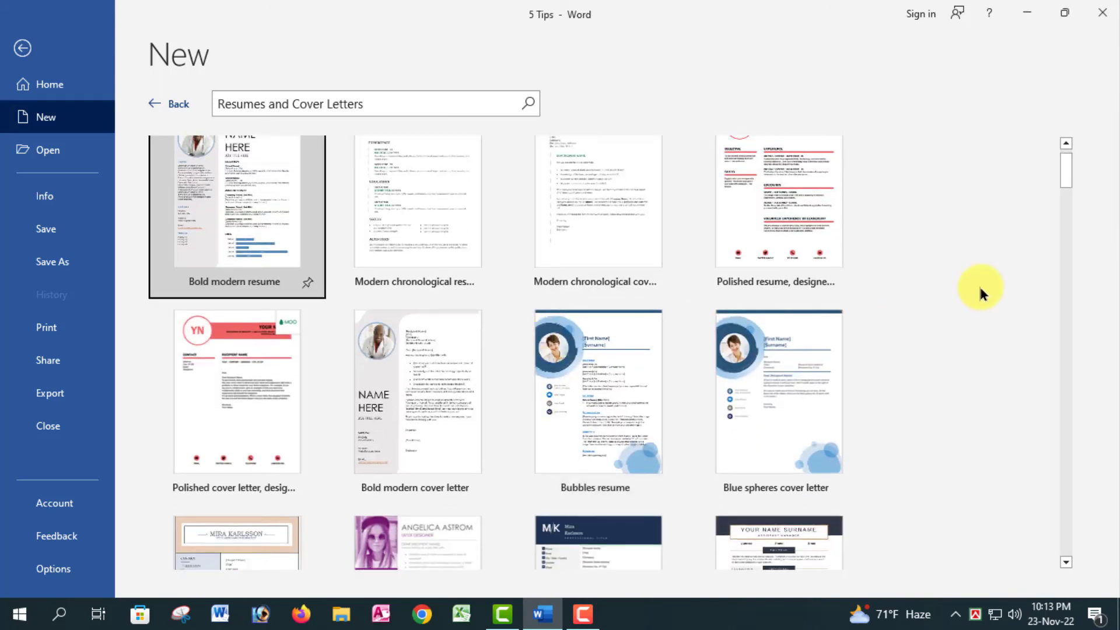
pyautogui.moveTo(1063, 180); pyautogui.dragTo(1088, 338)
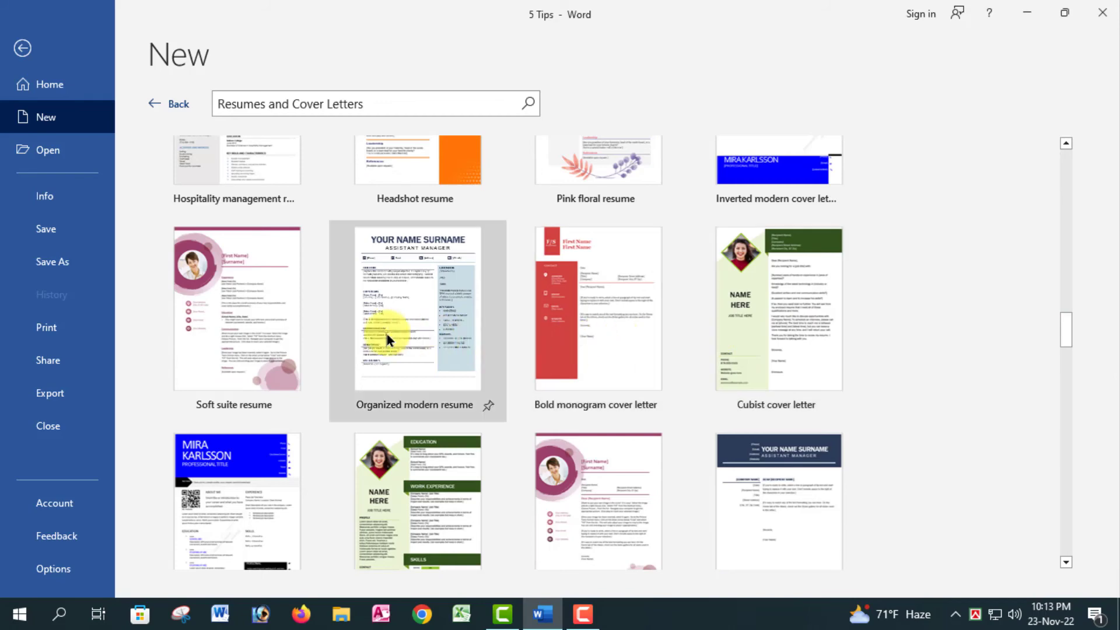
pyautogui.click(245, 315)
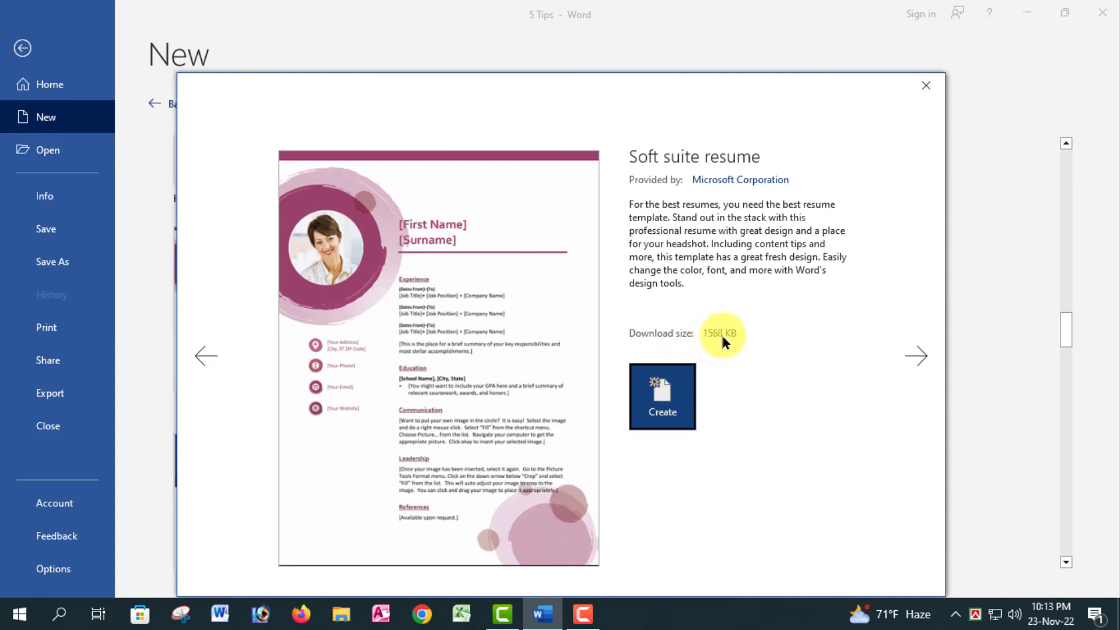
# - Create Document2 from the Soft suite resume template
pyautogui.click(663, 400)
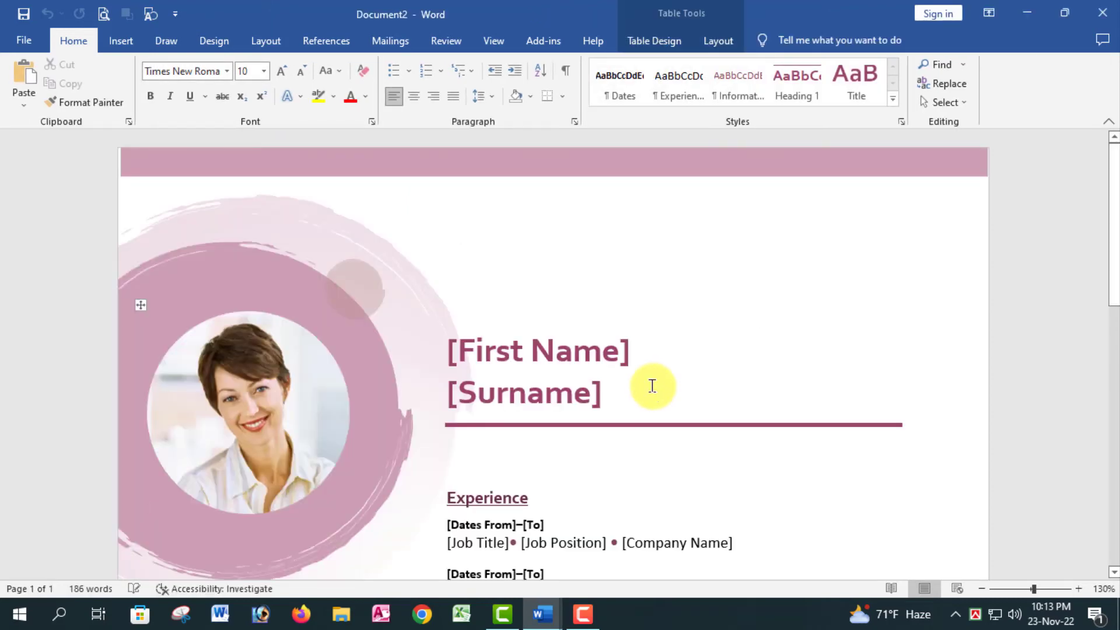
pyautogui.scroll(-4, 652, 389)
pyautogui.click(550, 255)
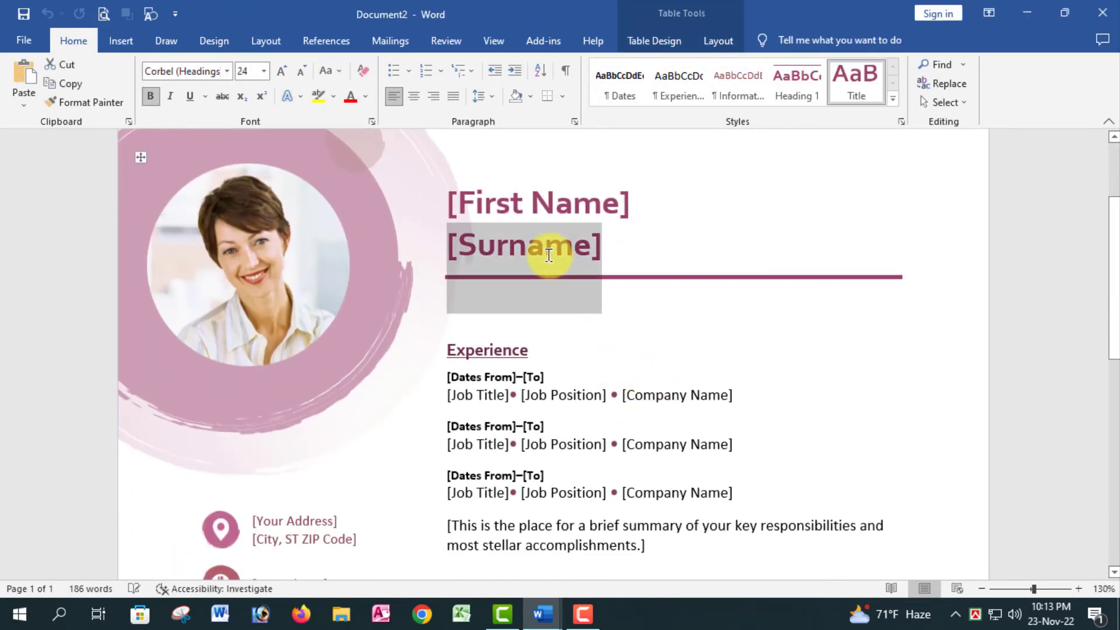
pyautogui.scroll(-10, 517, 331)
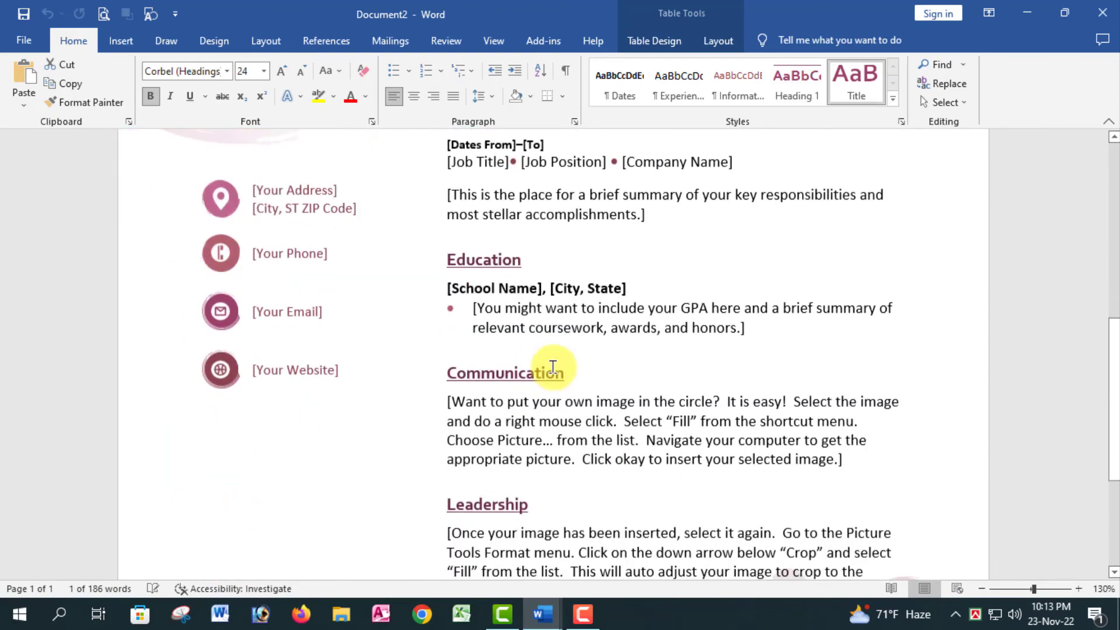
pyautogui.scroll(-3, 579, 378)
pyautogui.scroll(8, 582, 379)
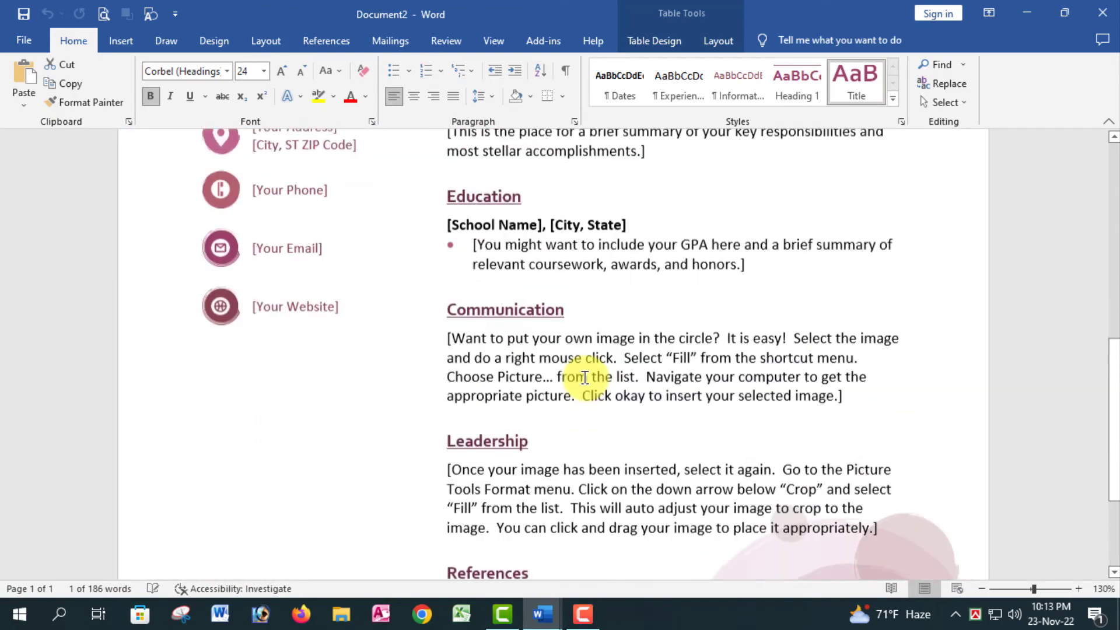
pyautogui.scroll(7, 586, 370)
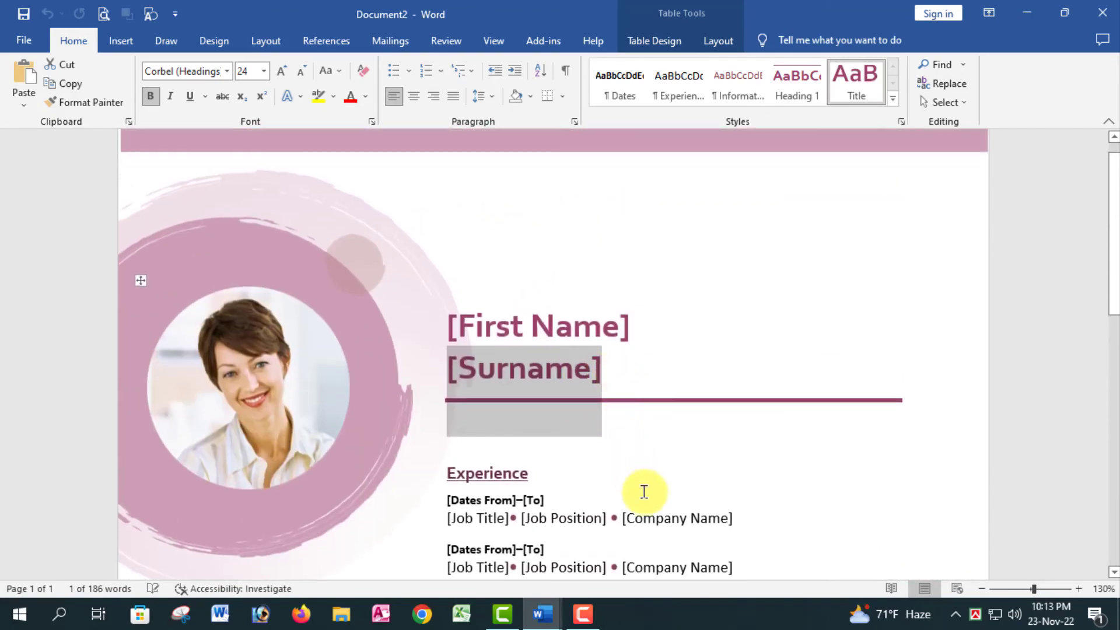